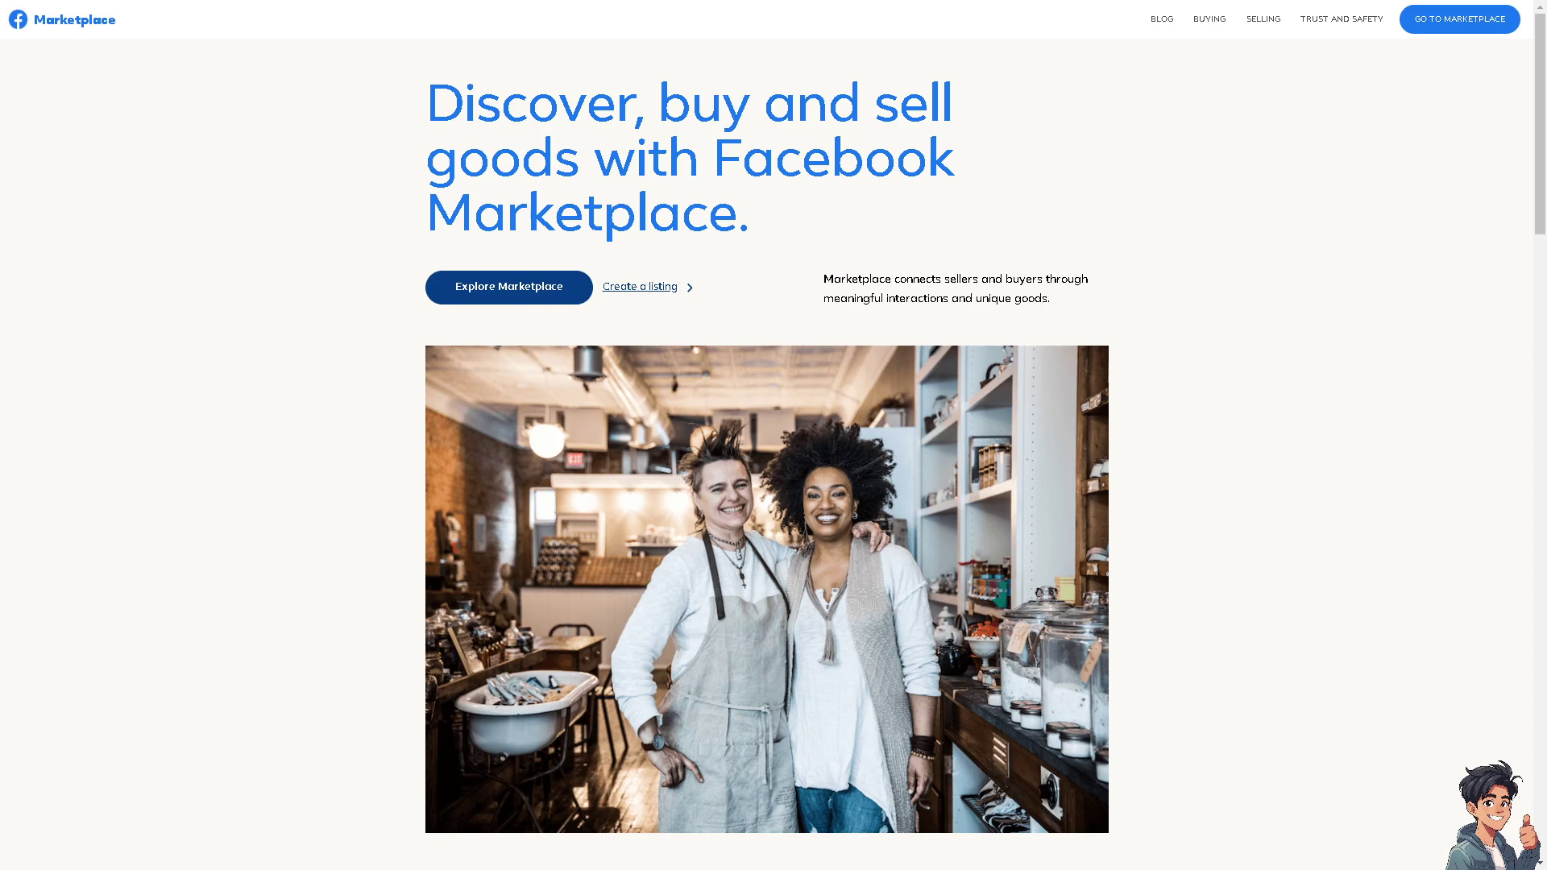
# Scroll the Marketplace overview down to the 'Selling on Facebook Marketplace' section.
pyautogui.scroll(-15, 774, 435)
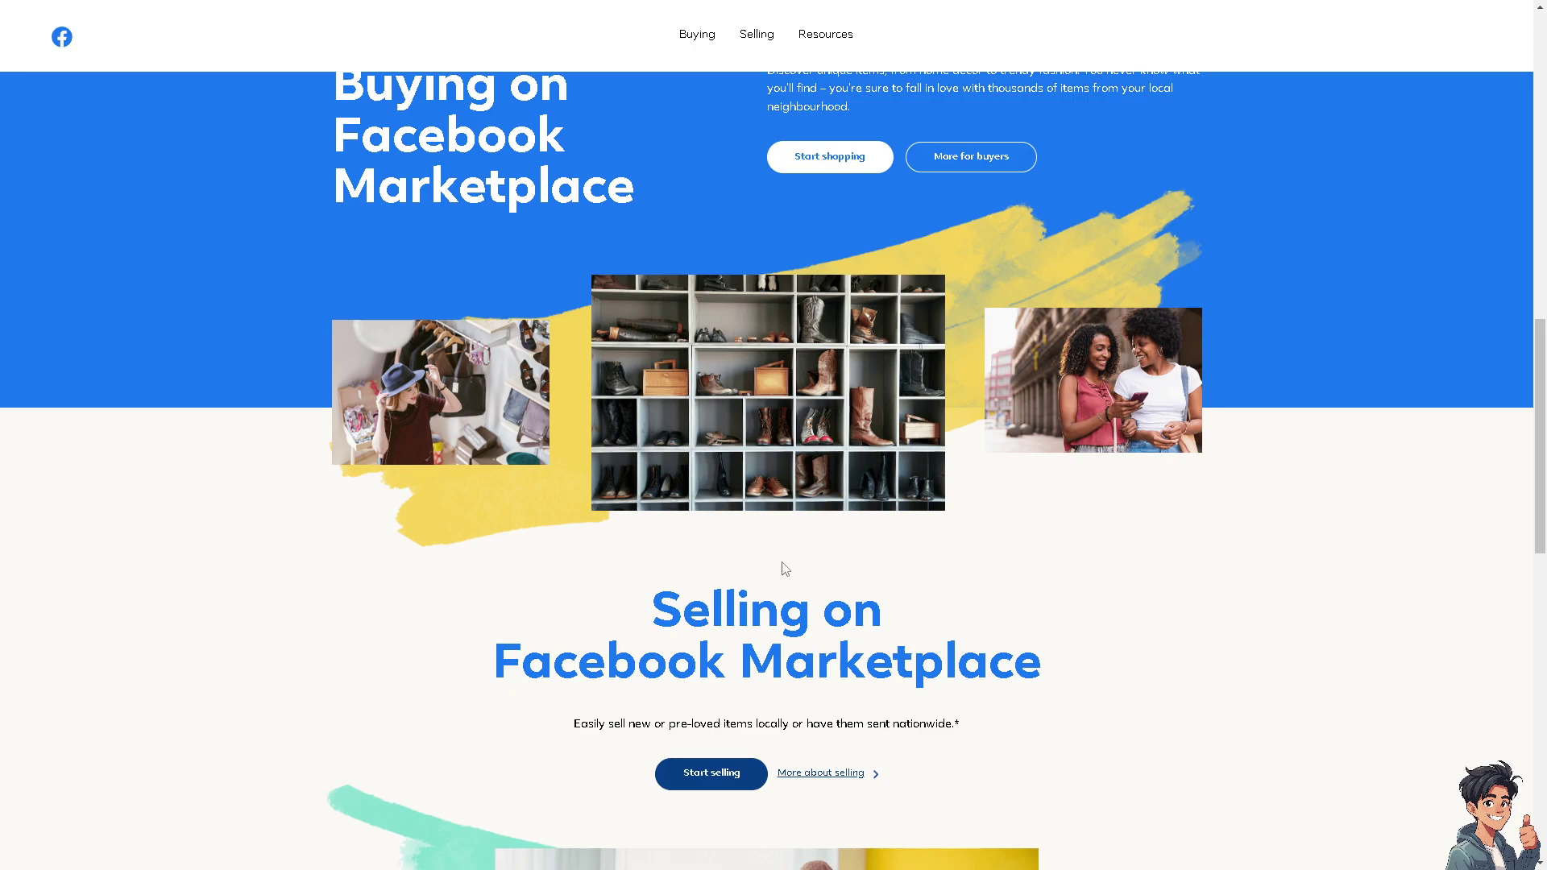
# Start selling an item, choose Create New Account, and zoom the page to 90%.
pyautogui.click(725, 776)
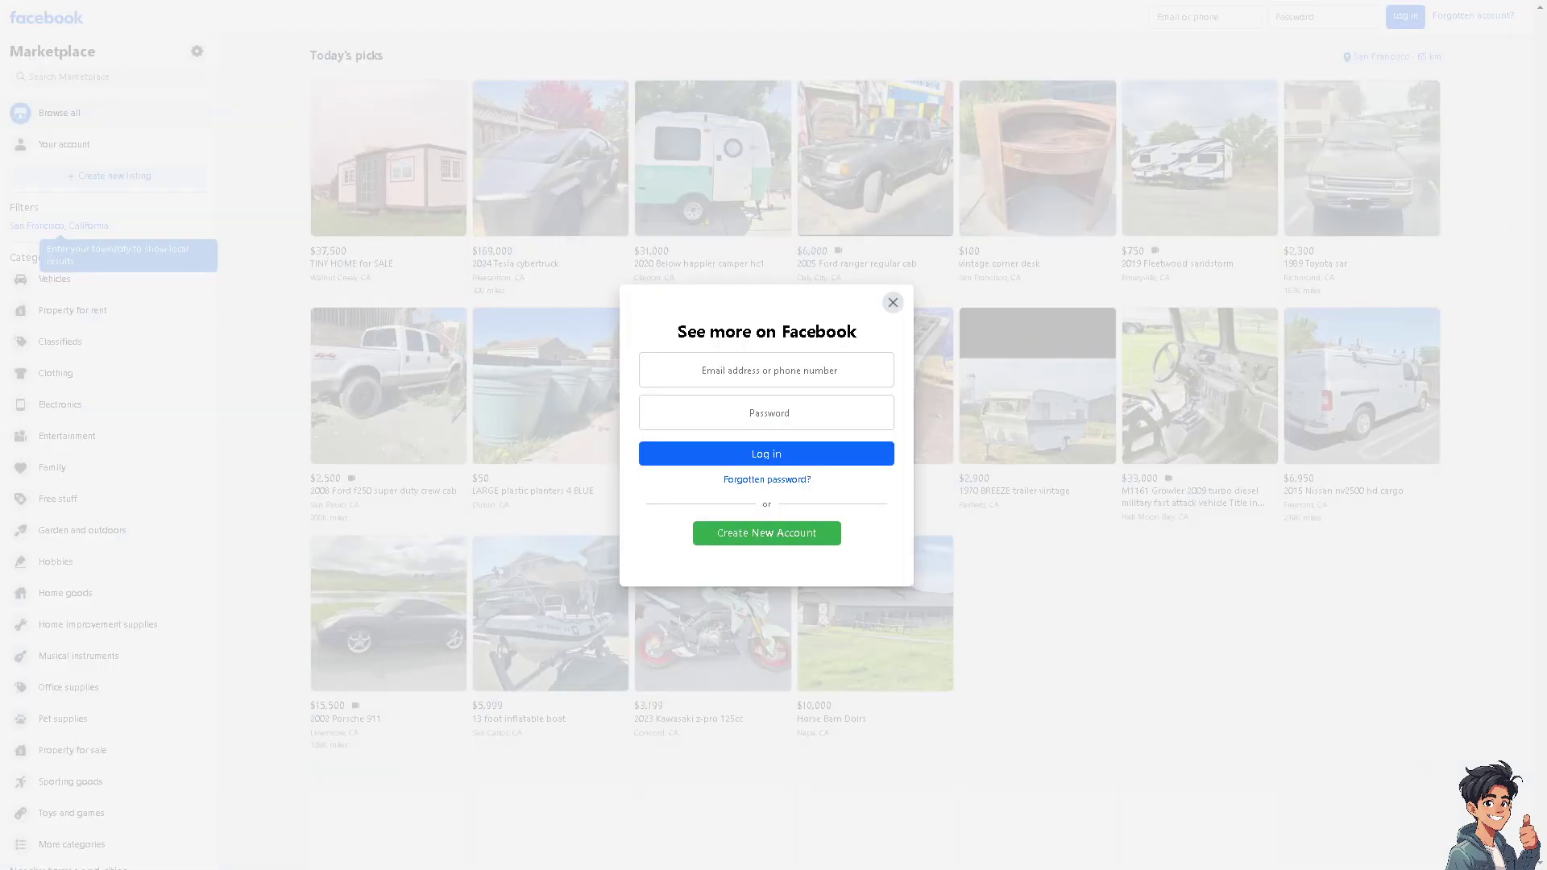
pyautogui.click(805, 542)
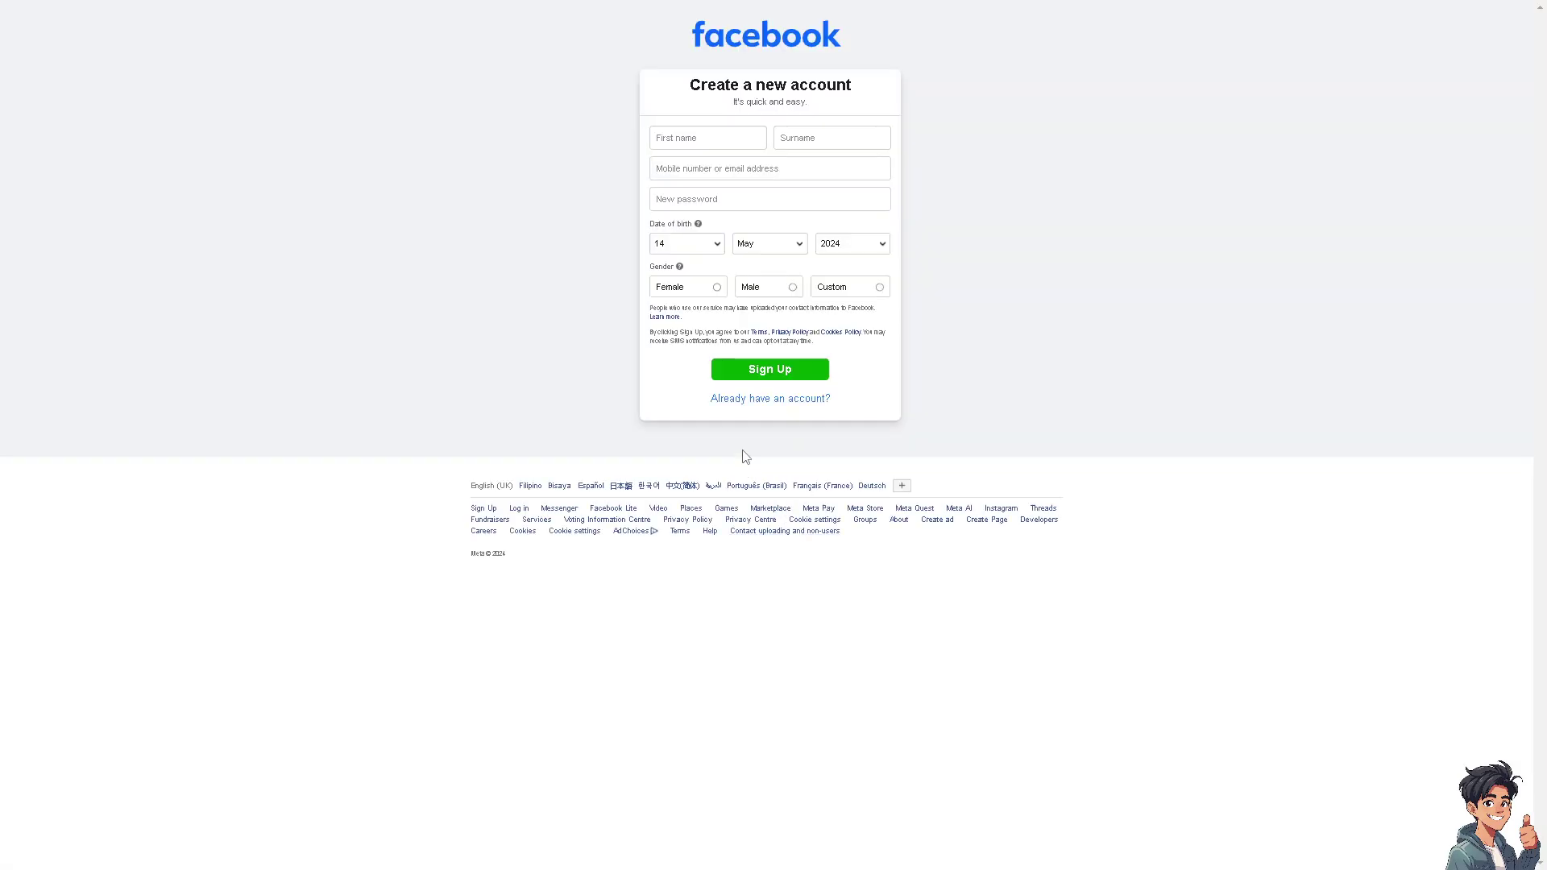
pyautogui.hotkey('ctrl', '+')
pyautogui.hotkey('ctrl', '+')
pyautogui.hotkey('ctrl', '+')
pyautogui.hotkey('ctrl', '+')
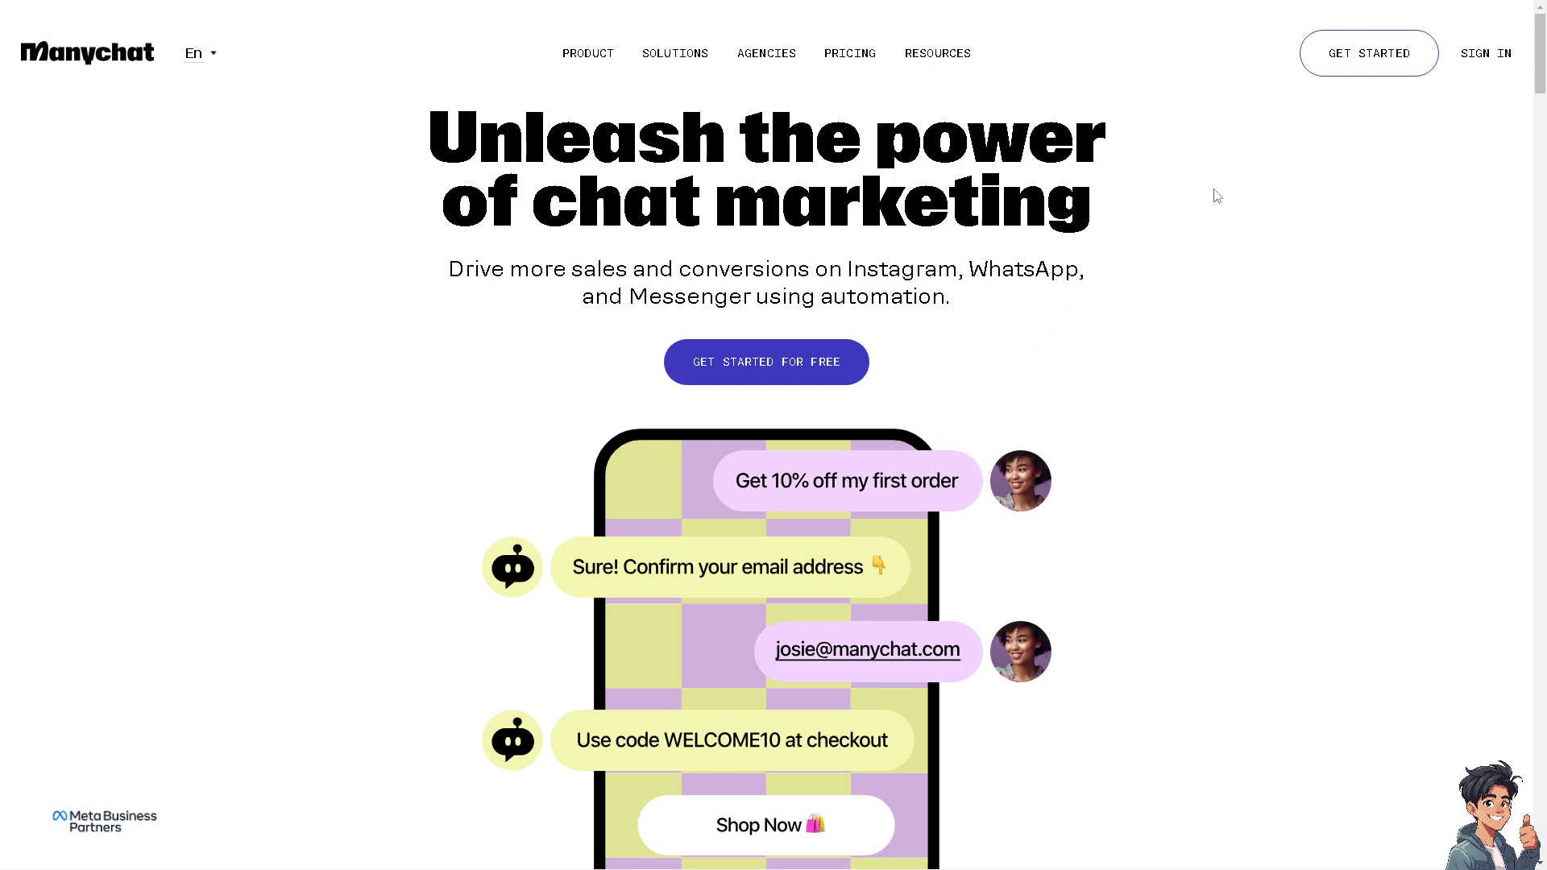
# Scroll the Manychat homepage down and back up before signing up with Facebook.
pyautogui.scroll(-1, 815, 350)
pyautogui.scroll(1, 816, 350)
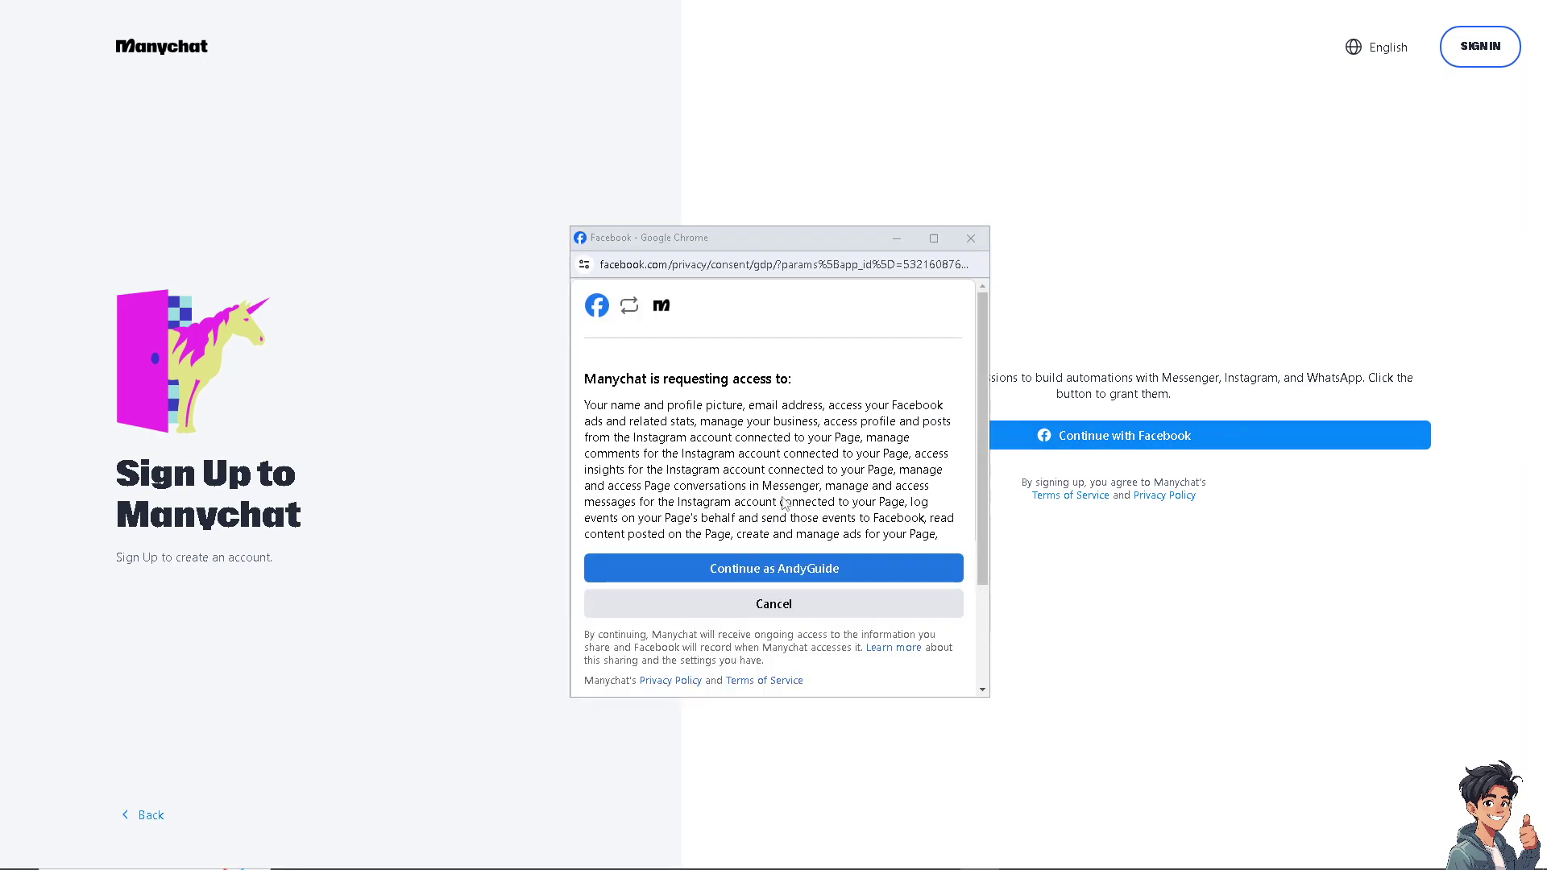
# Allow Manychat access to Facebook, pass the confirmation, and pick the free plan over the Pro trial.
pyautogui.click(695, 573)
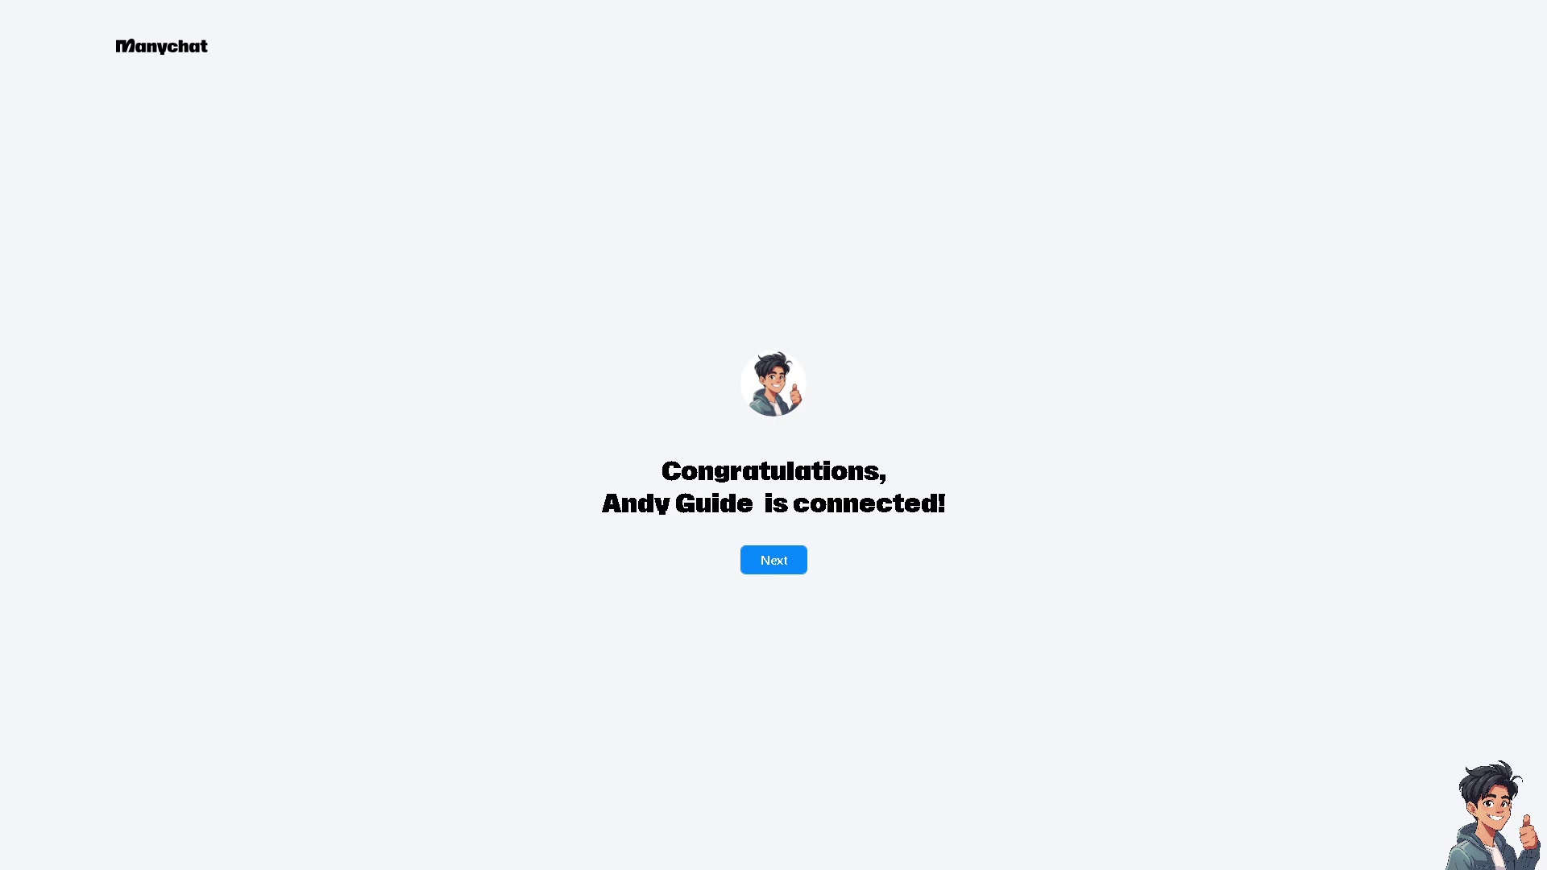
pyautogui.press('Return')
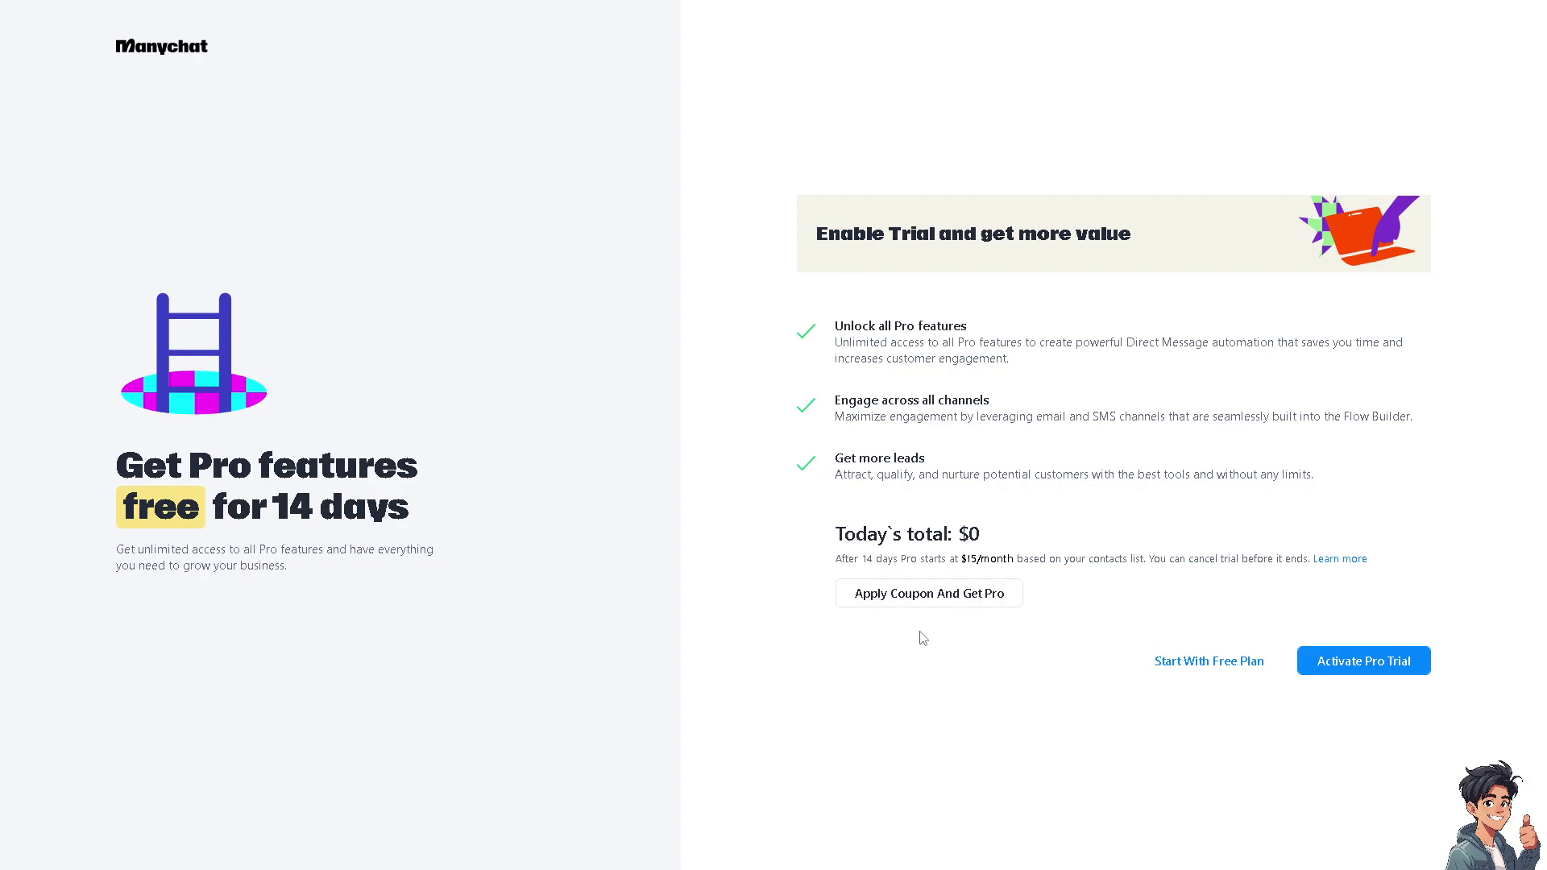
pyautogui.click(1212, 664)
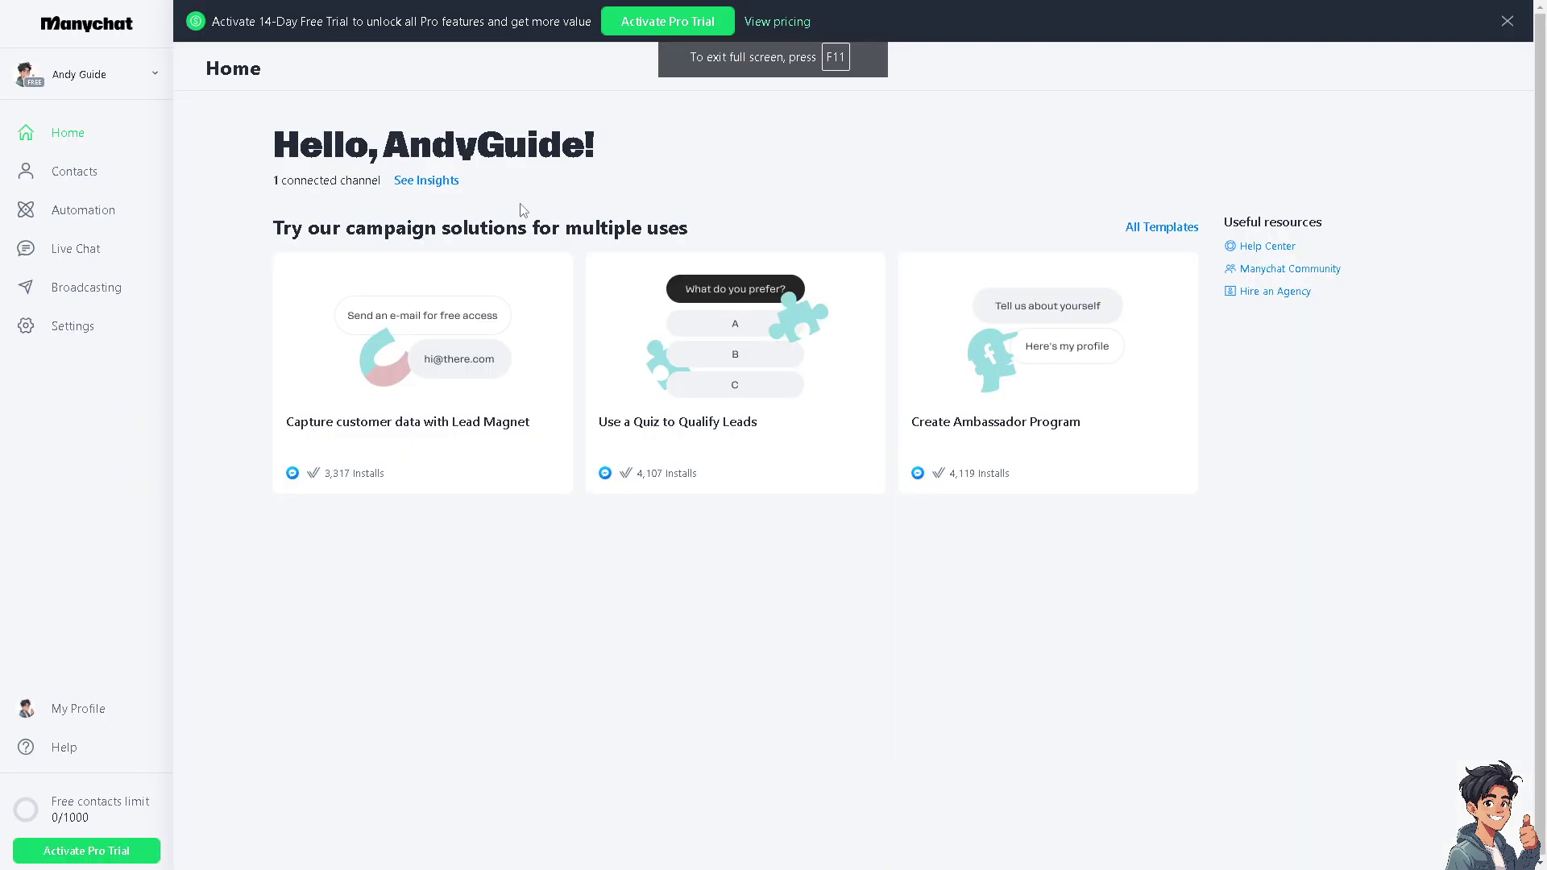
# From the Automation list, create a new automation to reach the Ready-to-Go Templates gallery.
pyautogui.click(109, 213)
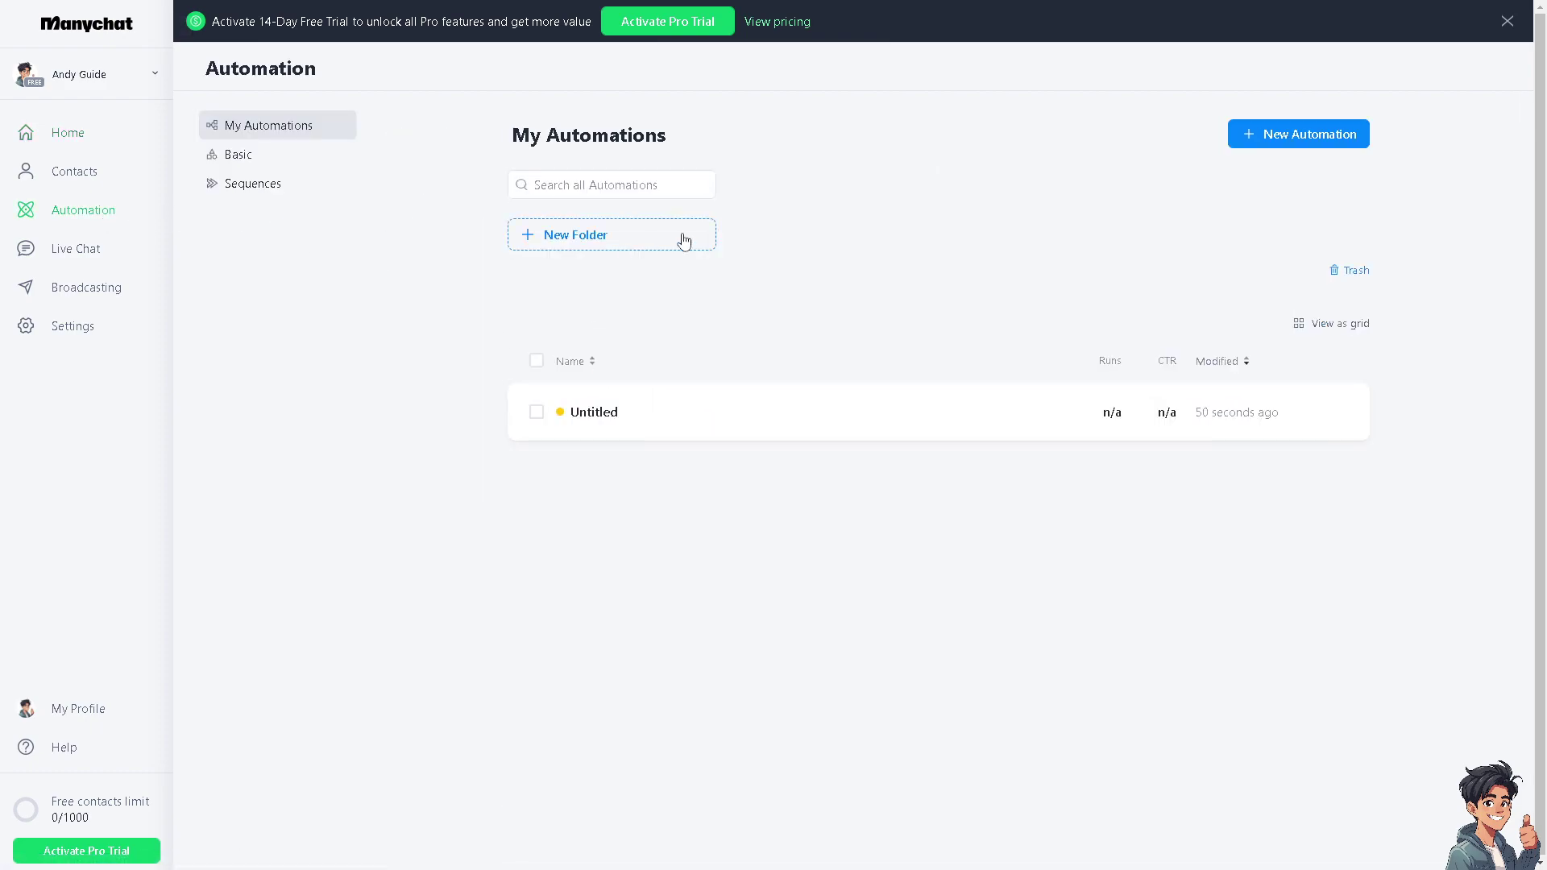
pyautogui.click(1313, 137)
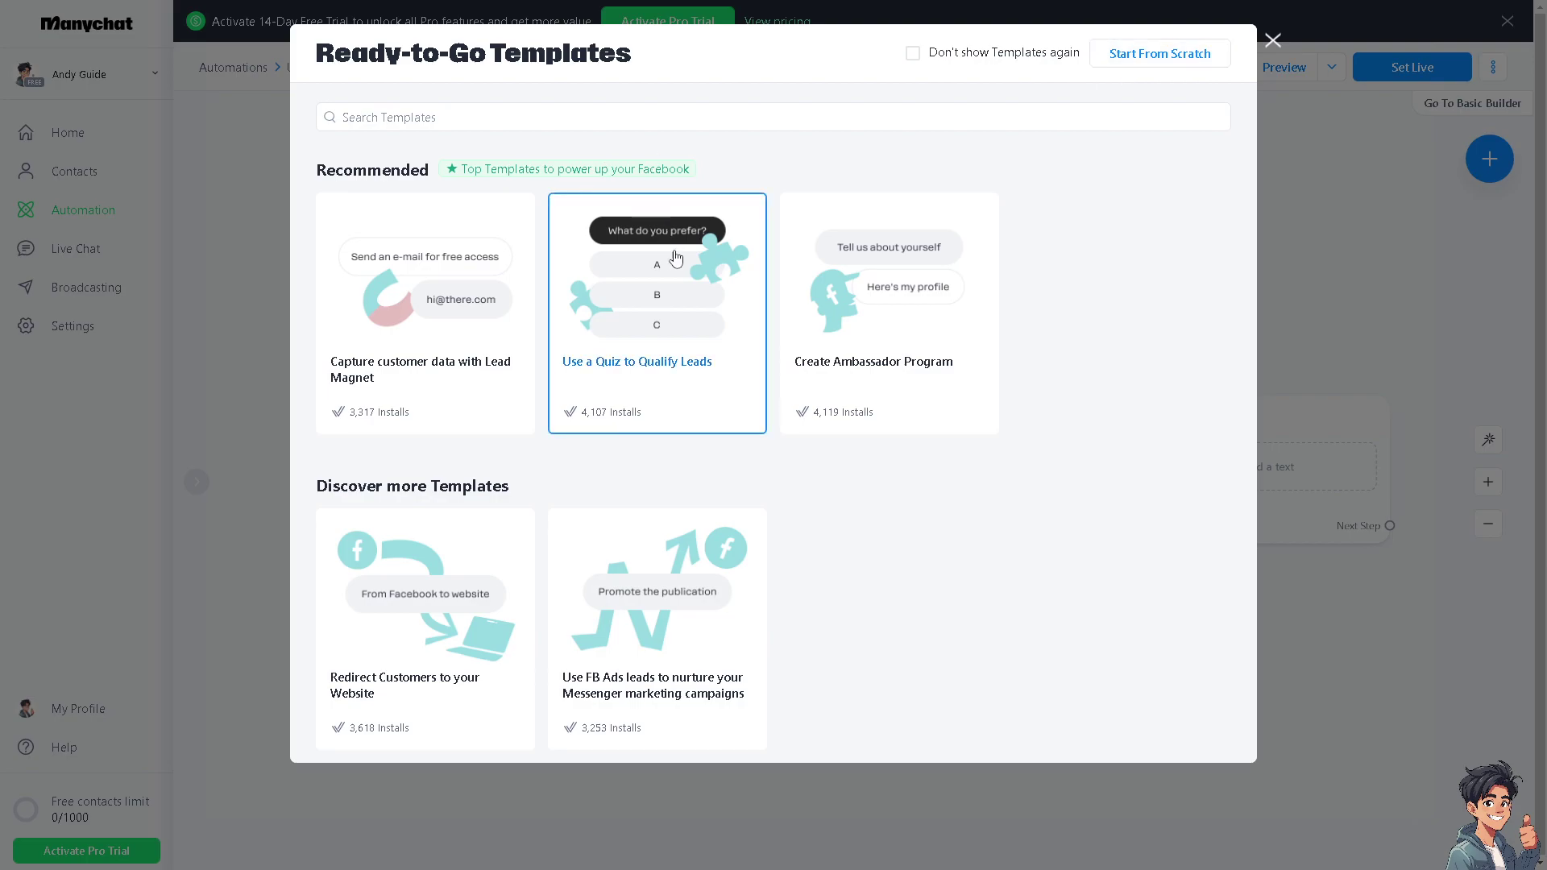
# Start a blank flow and move the When and Send Message cards up and left.
pyautogui.click(1160, 53)
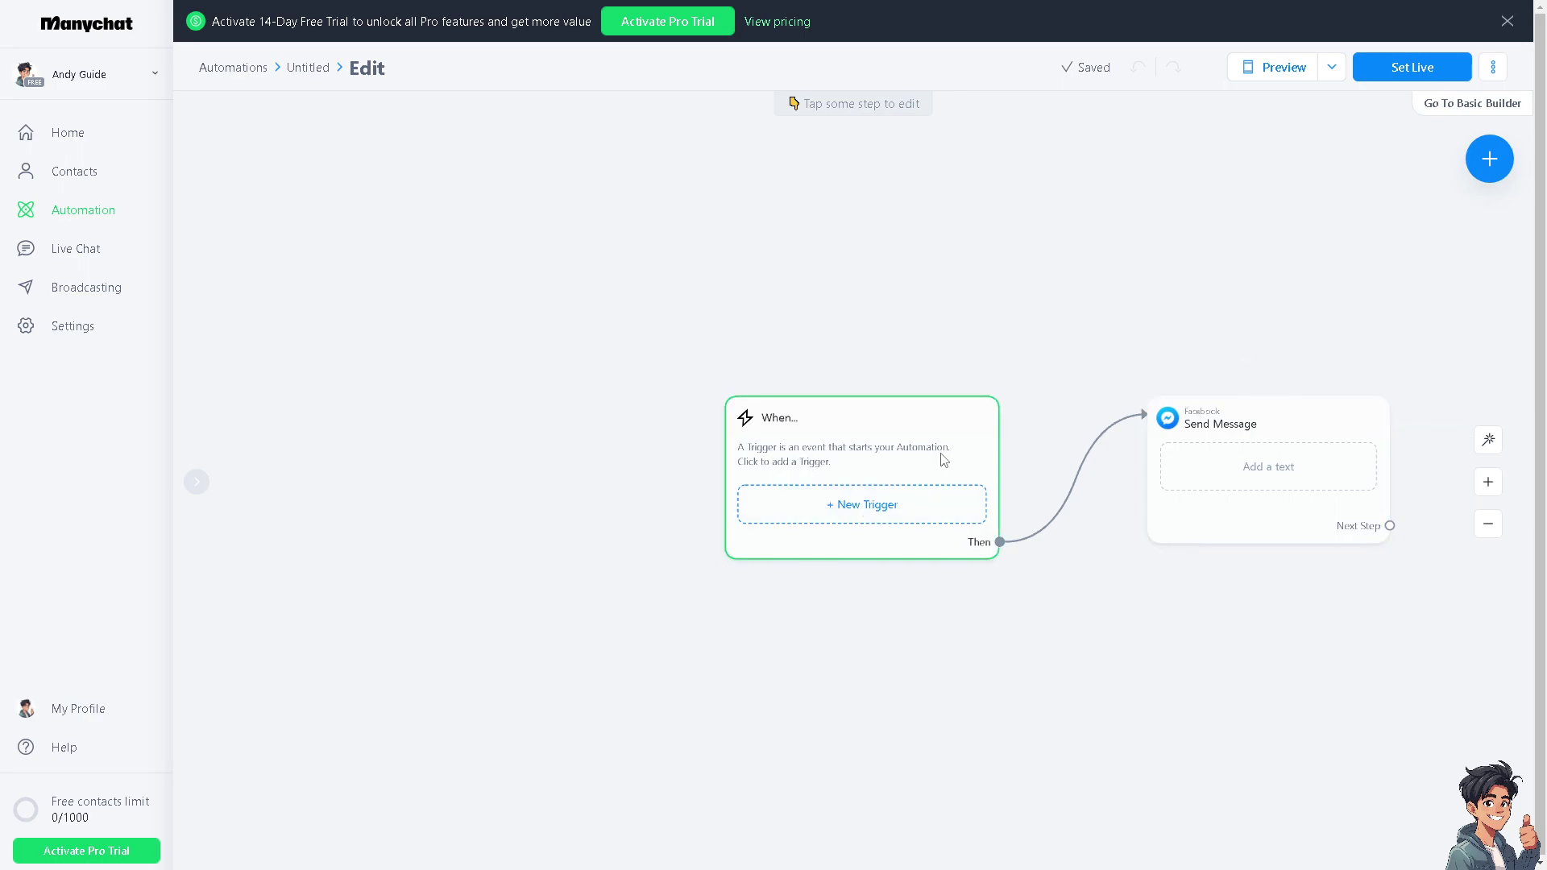
pyautogui.moveTo(944, 460); pyautogui.dragTo(609, 357)
pyautogui.moveTo(1184, 411); pyautogui.dragTo(816, 407)
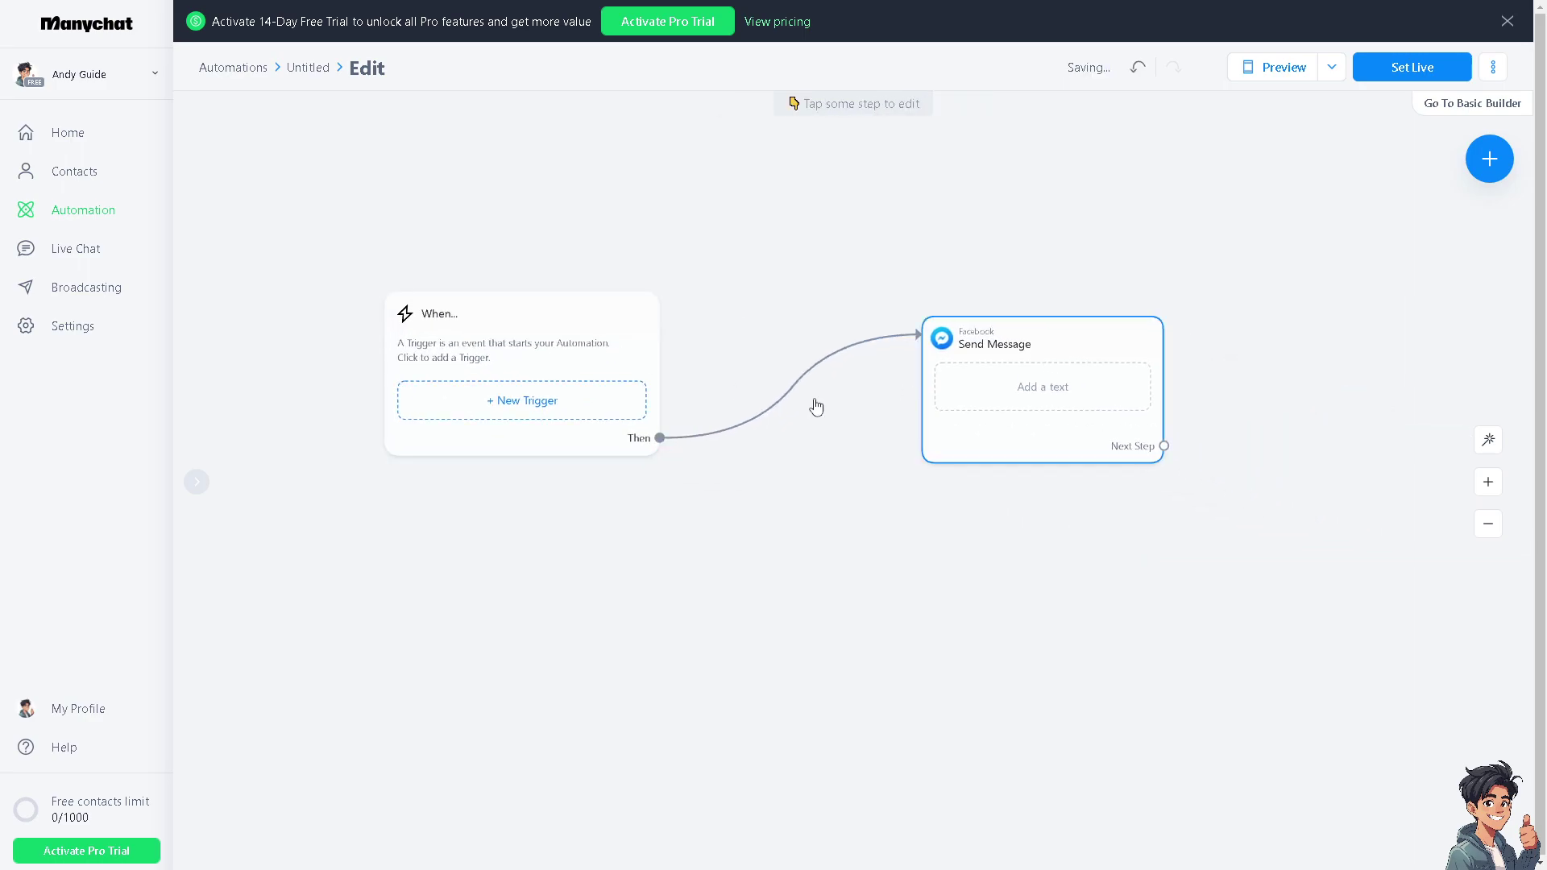
# Browse the trigger choices, dismiss them, then reopen the + New Trigger list.
pyautogui.click(573, 408)
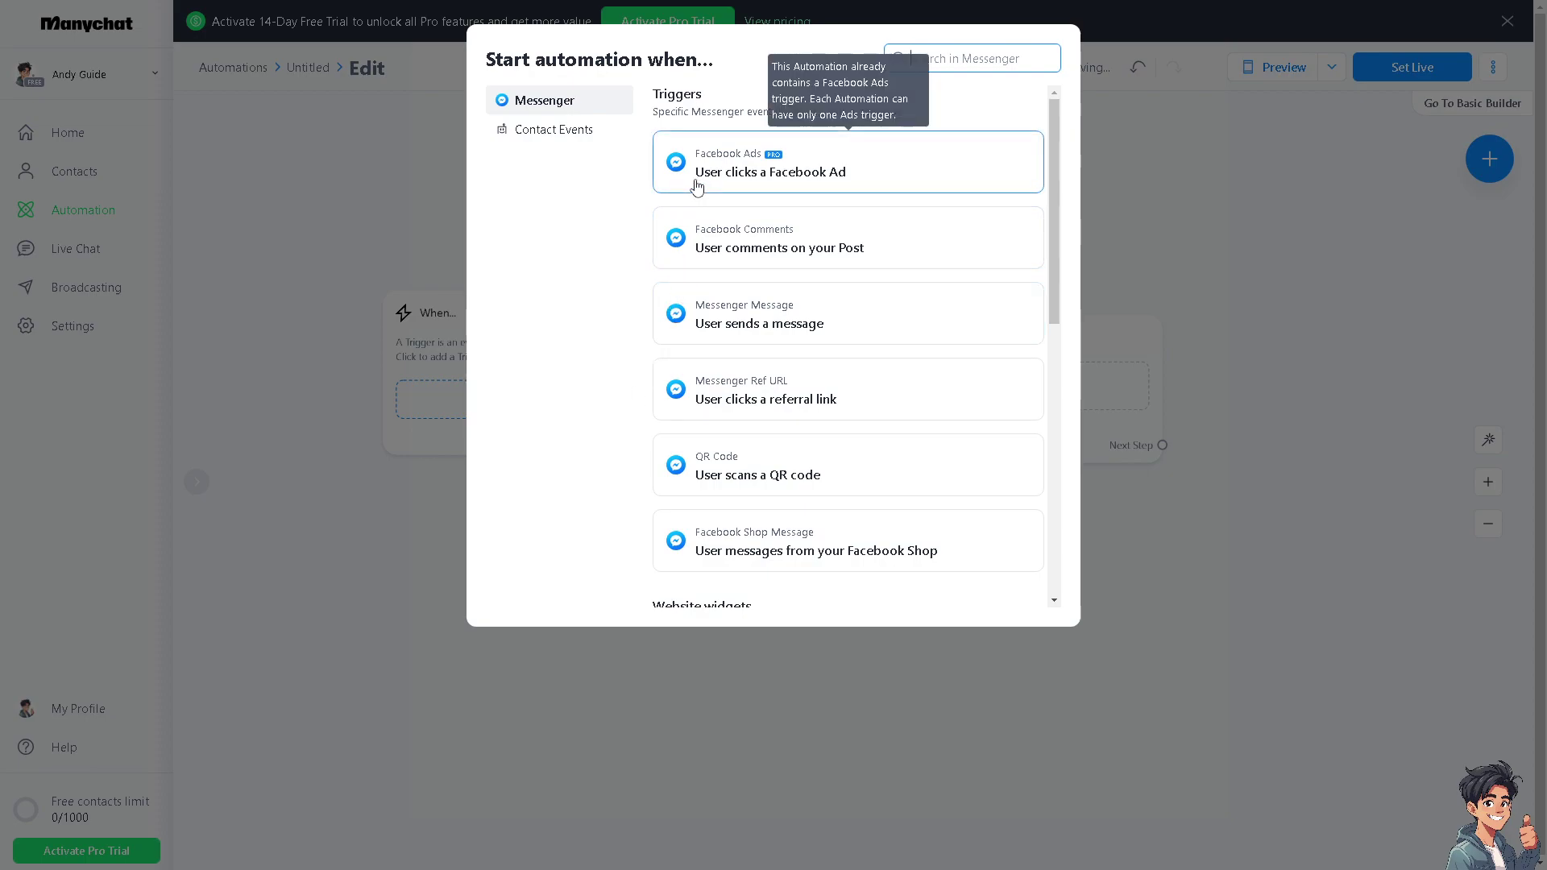
pyautogui.scroll(-1, 789, 429)
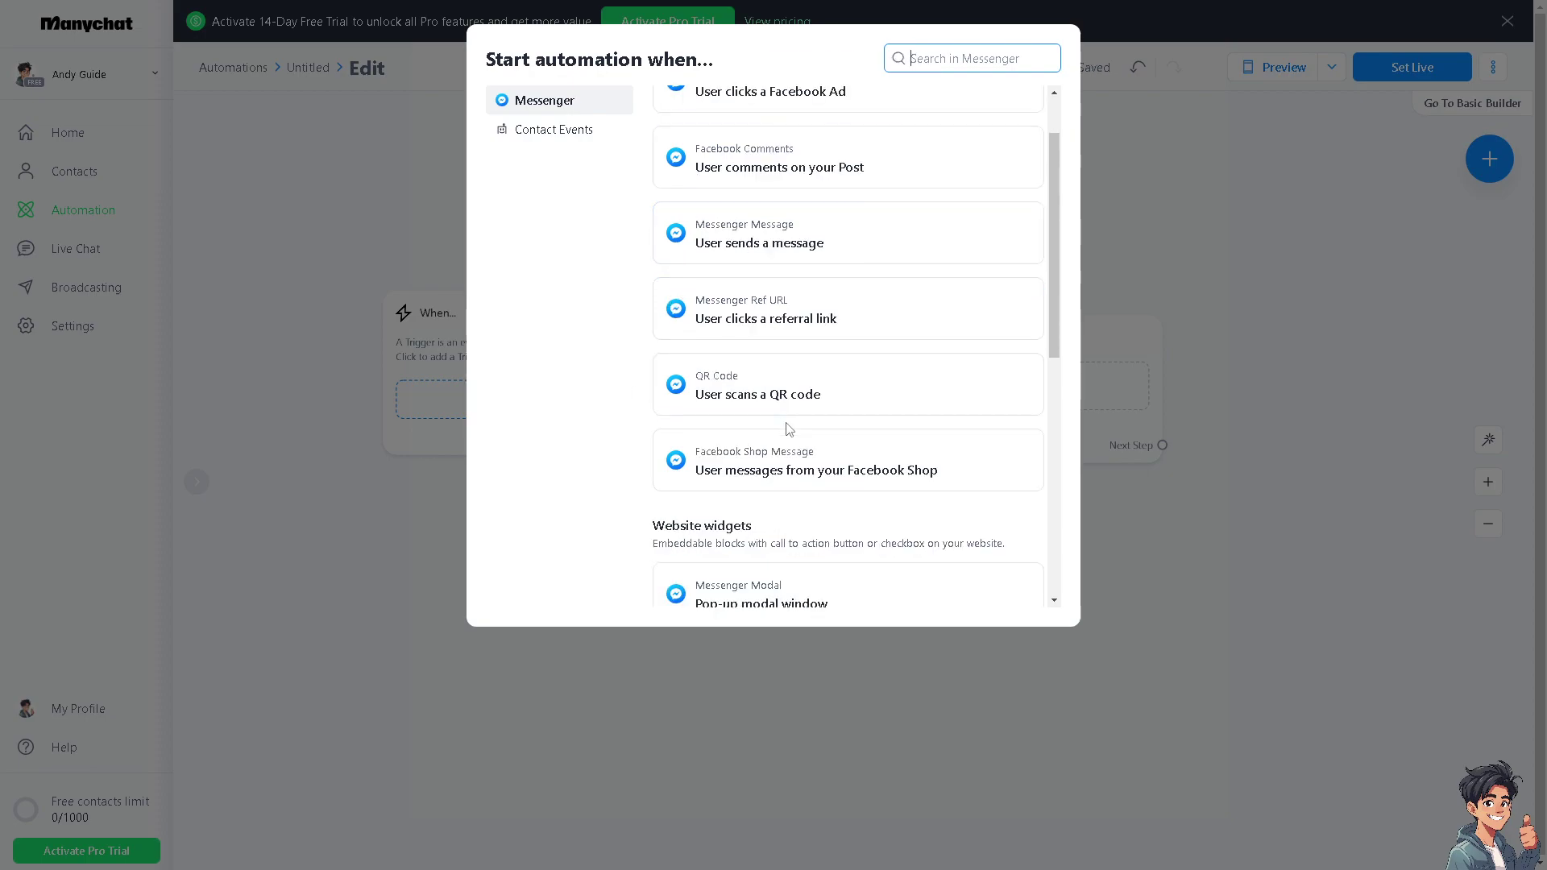
pyautogui.scroll(-2, 802, 480)
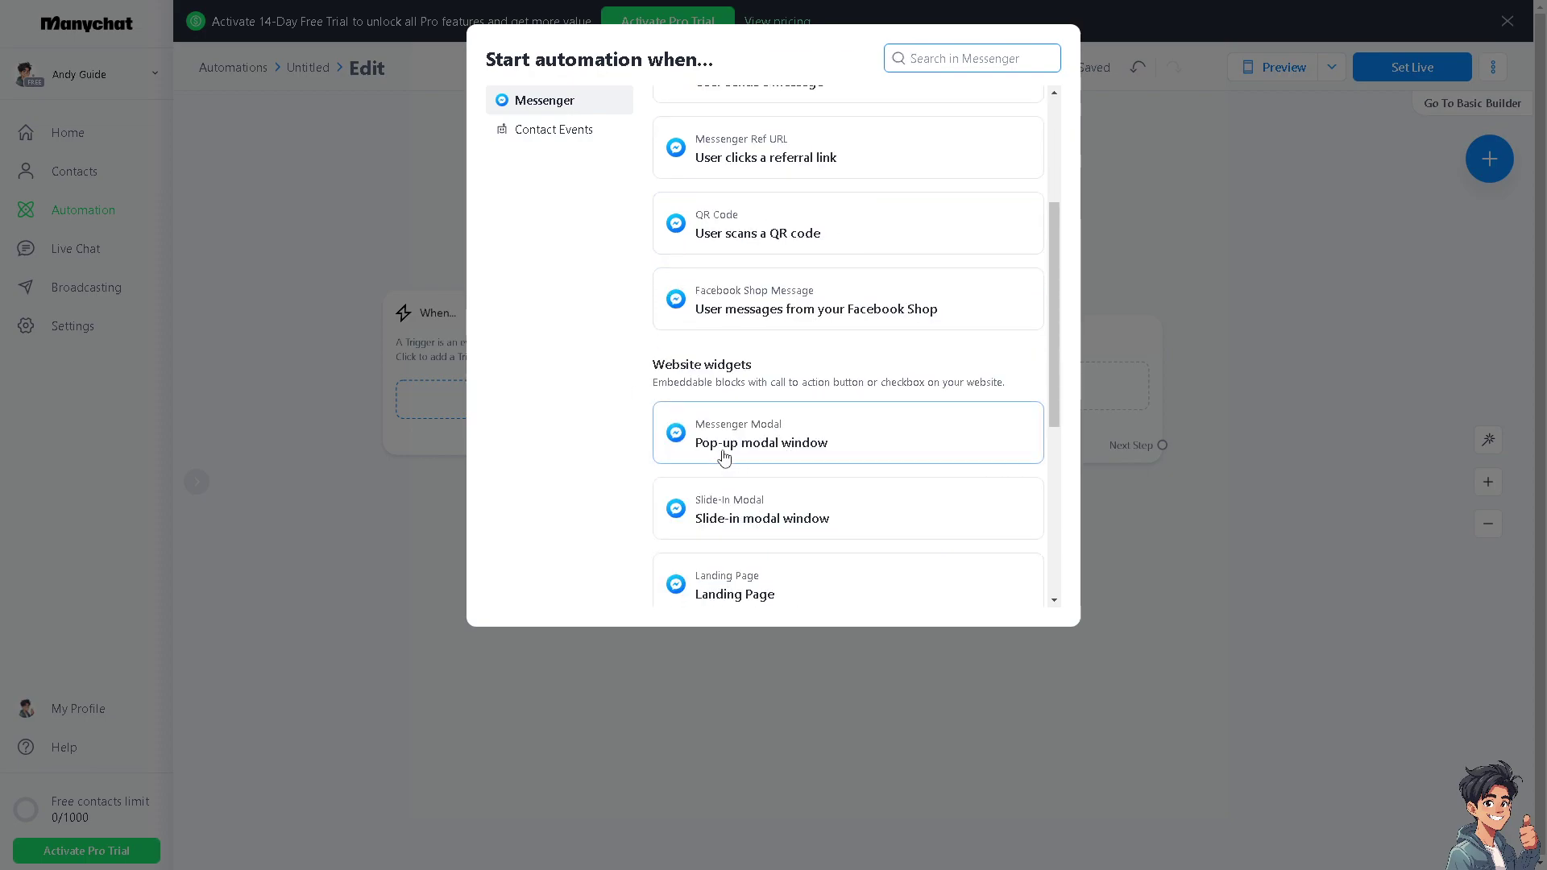
pyautogui.press('Escape')
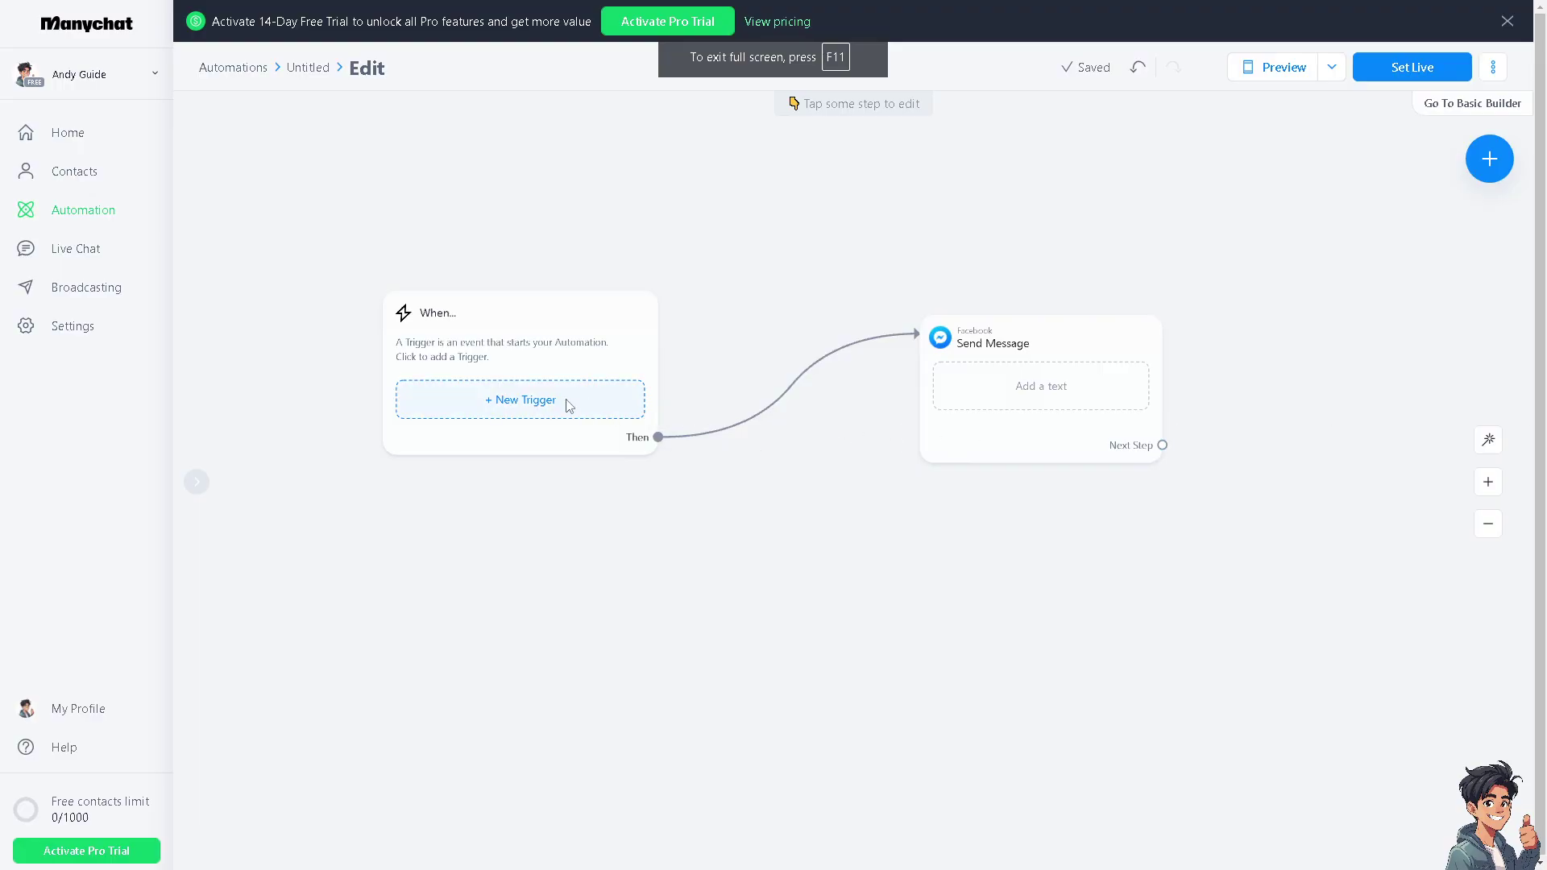
pyautogui.click(569, 406)
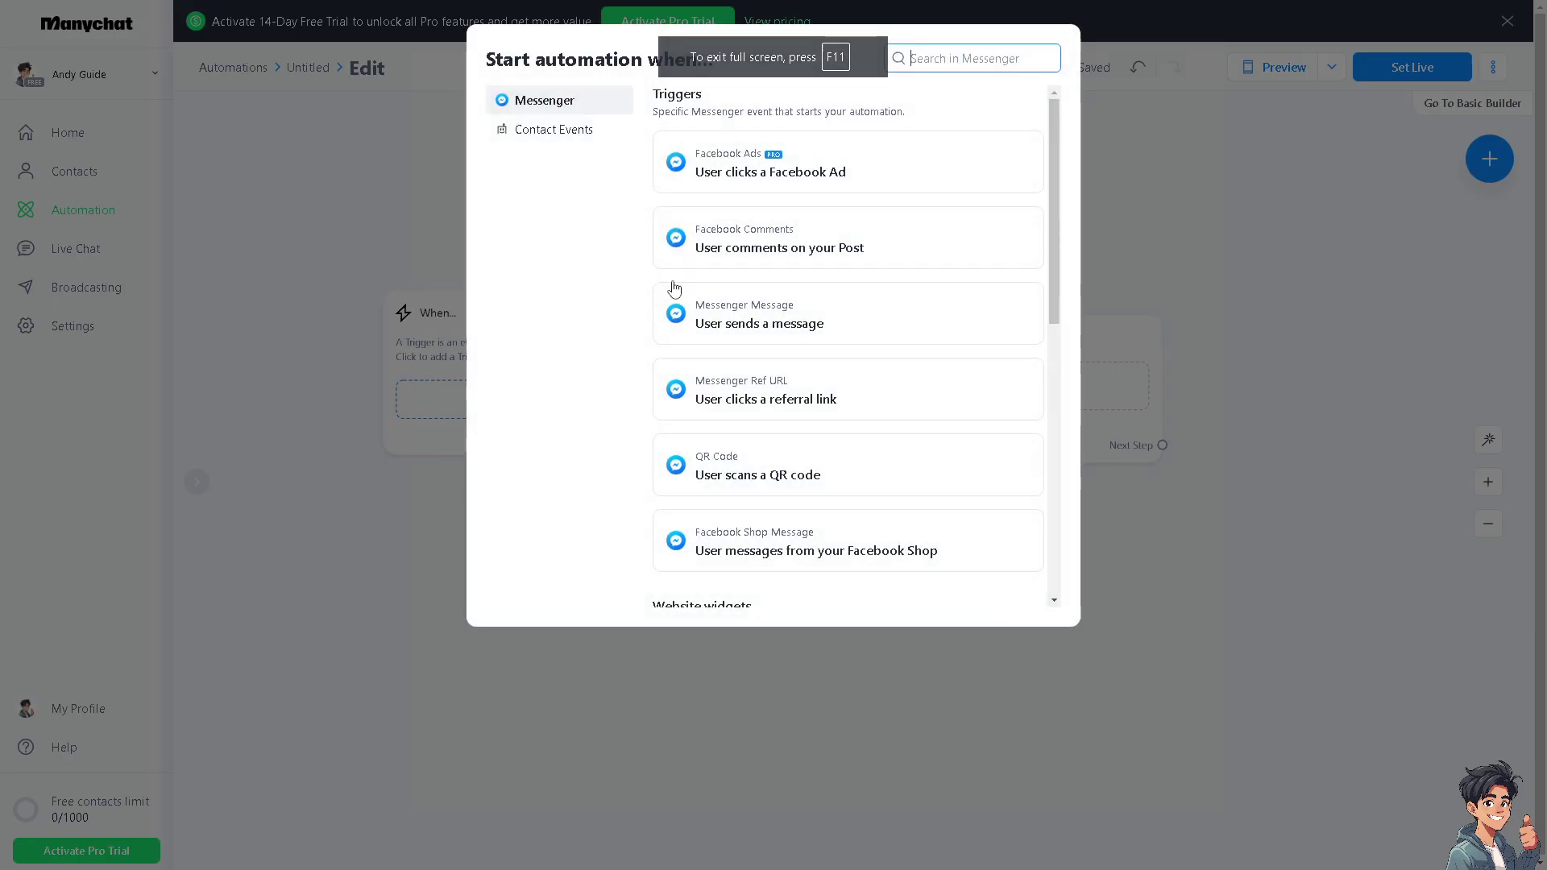
# Try a User sends a message trigger based on keywords, then cancel it.
pyautogui.click(793, 327)
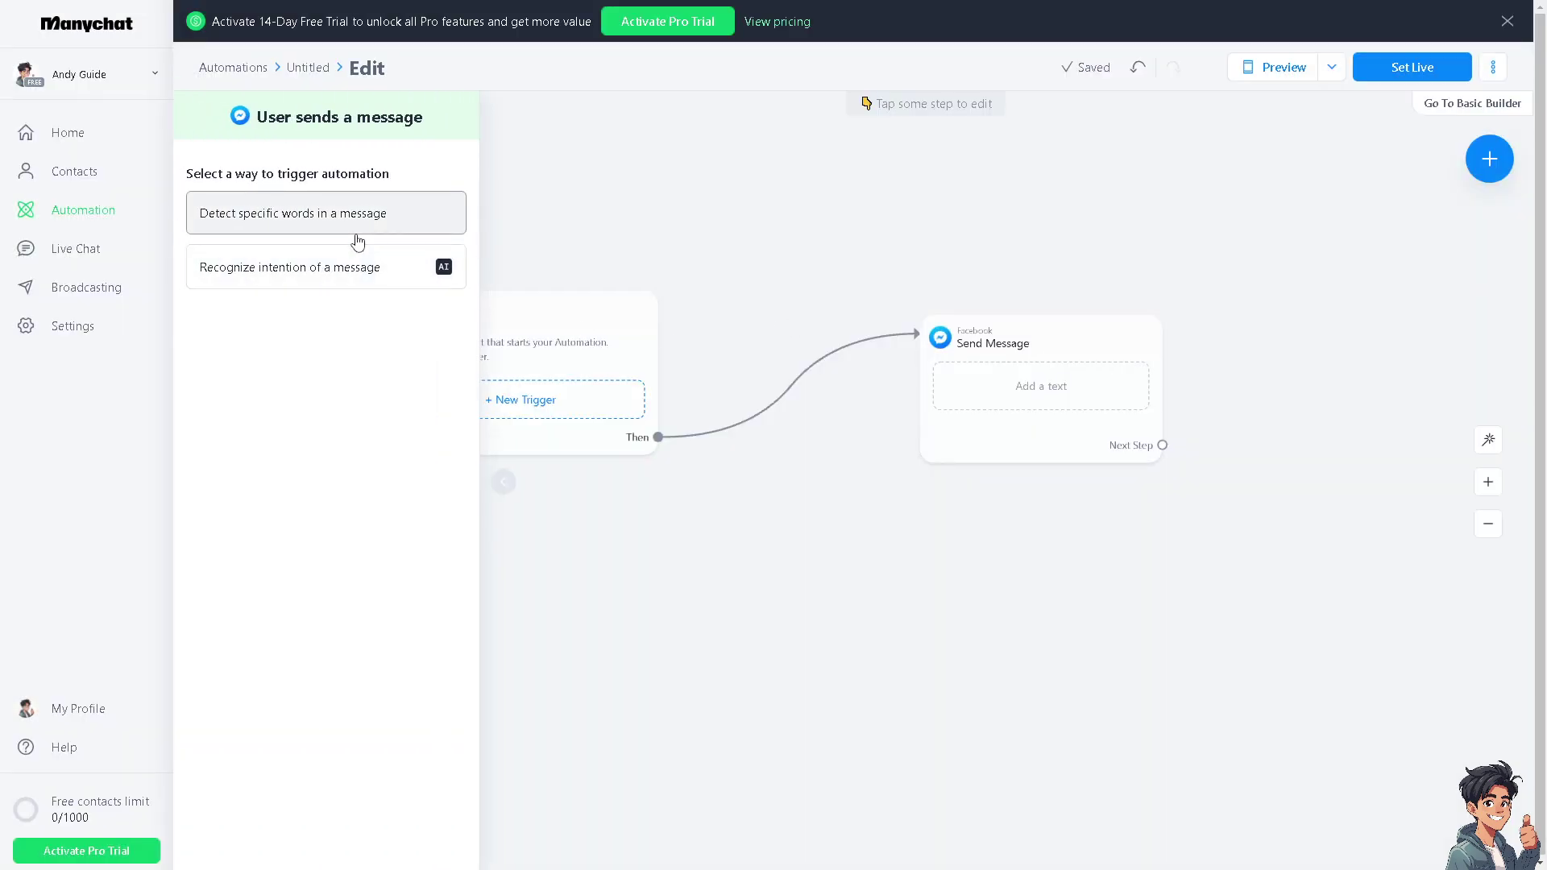
pyautogui.click(358, 240)
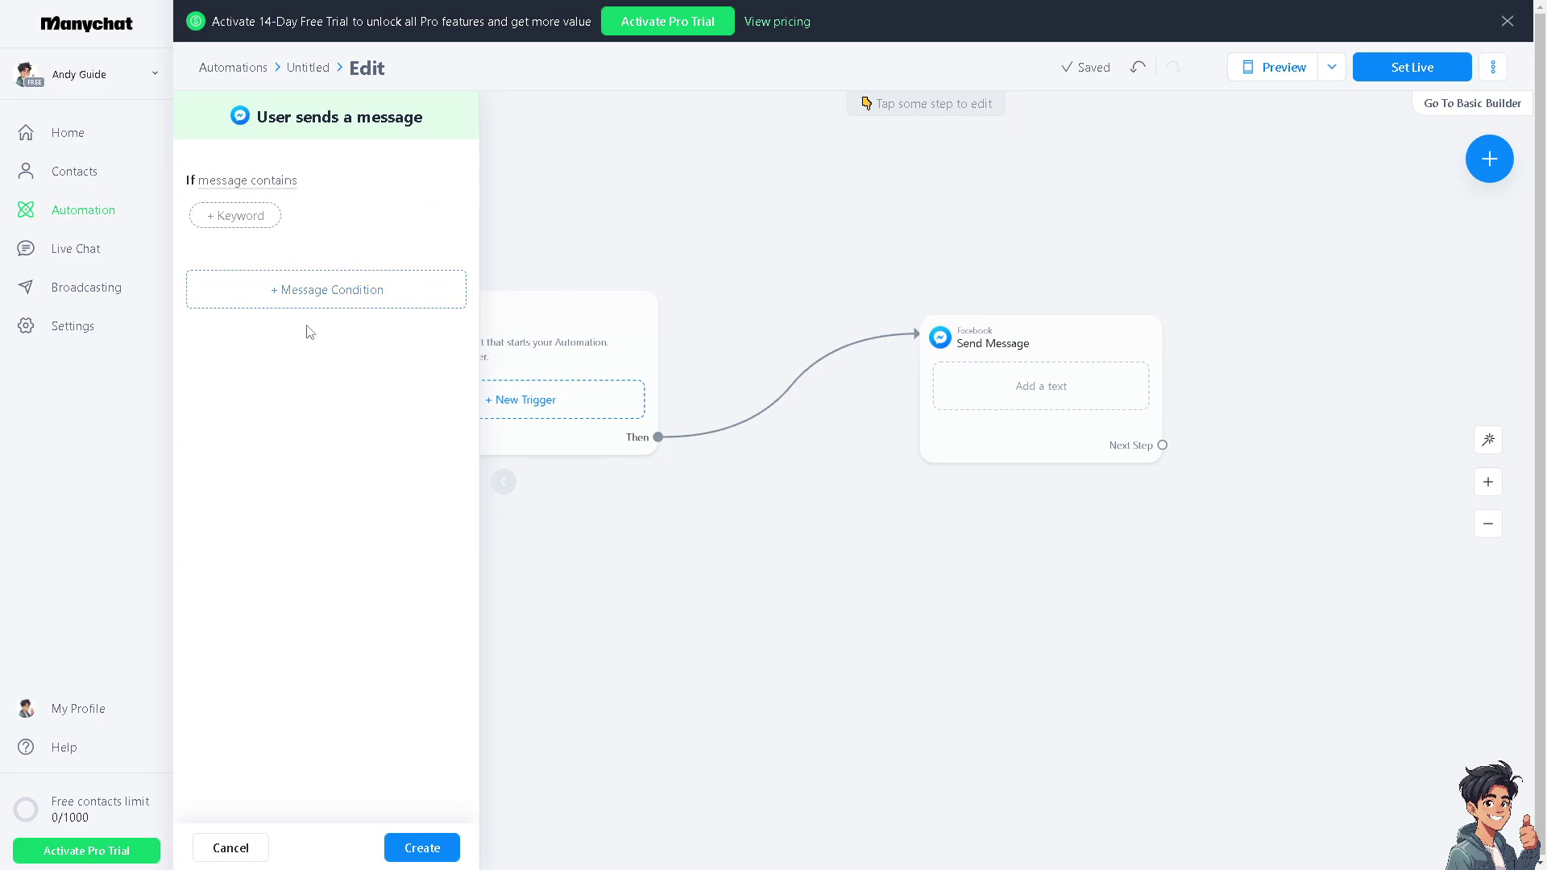
pyautogui.click(670, 243)
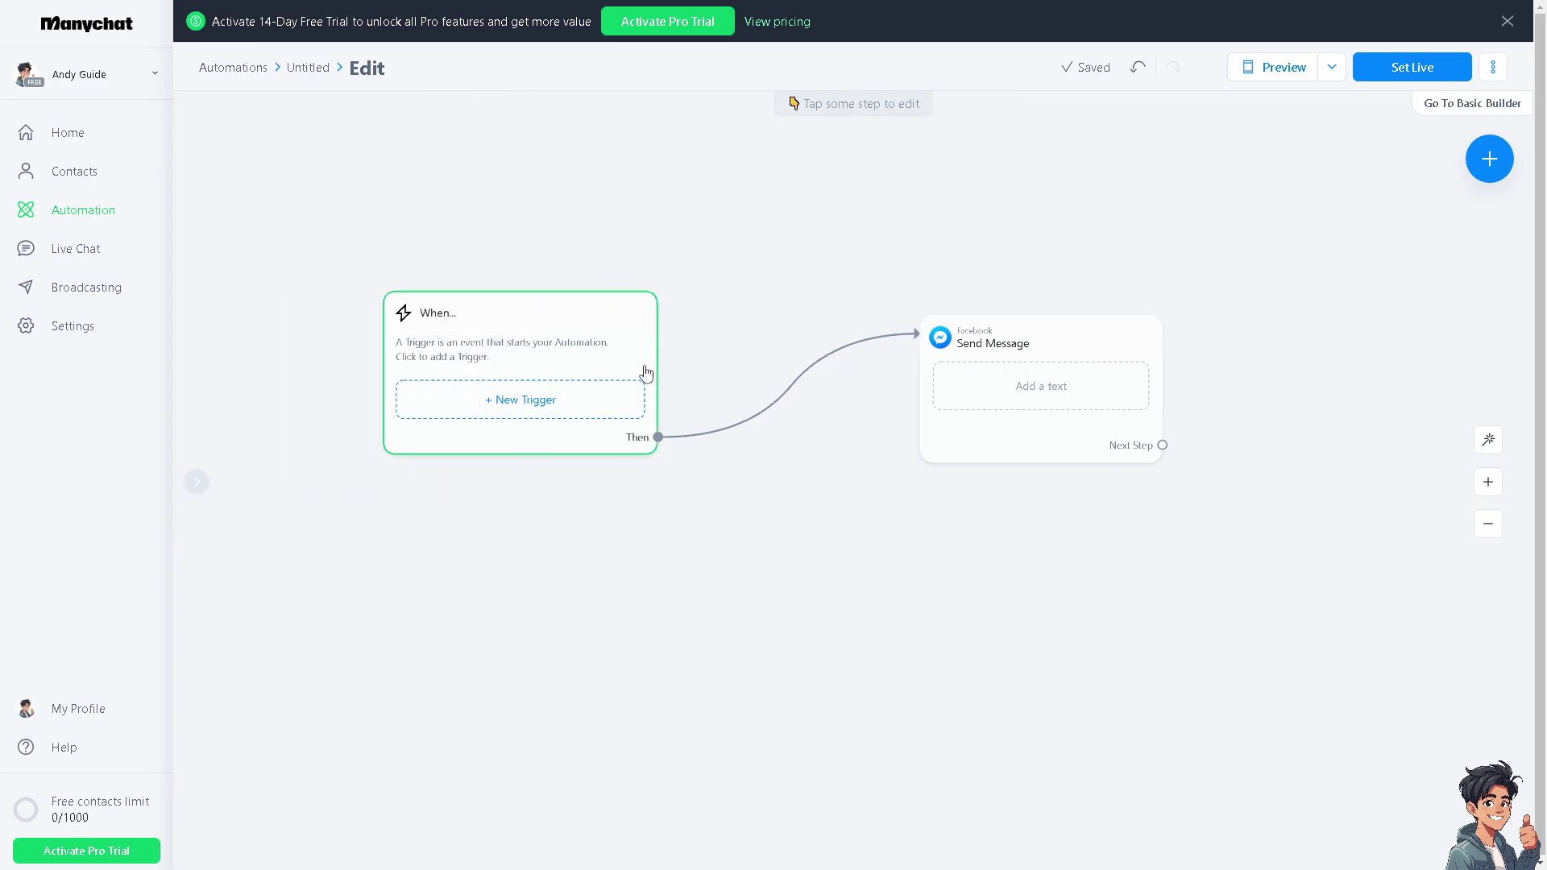
# Try an intention-based User sends a message trigger with a blank intent, then close the settings.
pyautogui.click(556, 398)
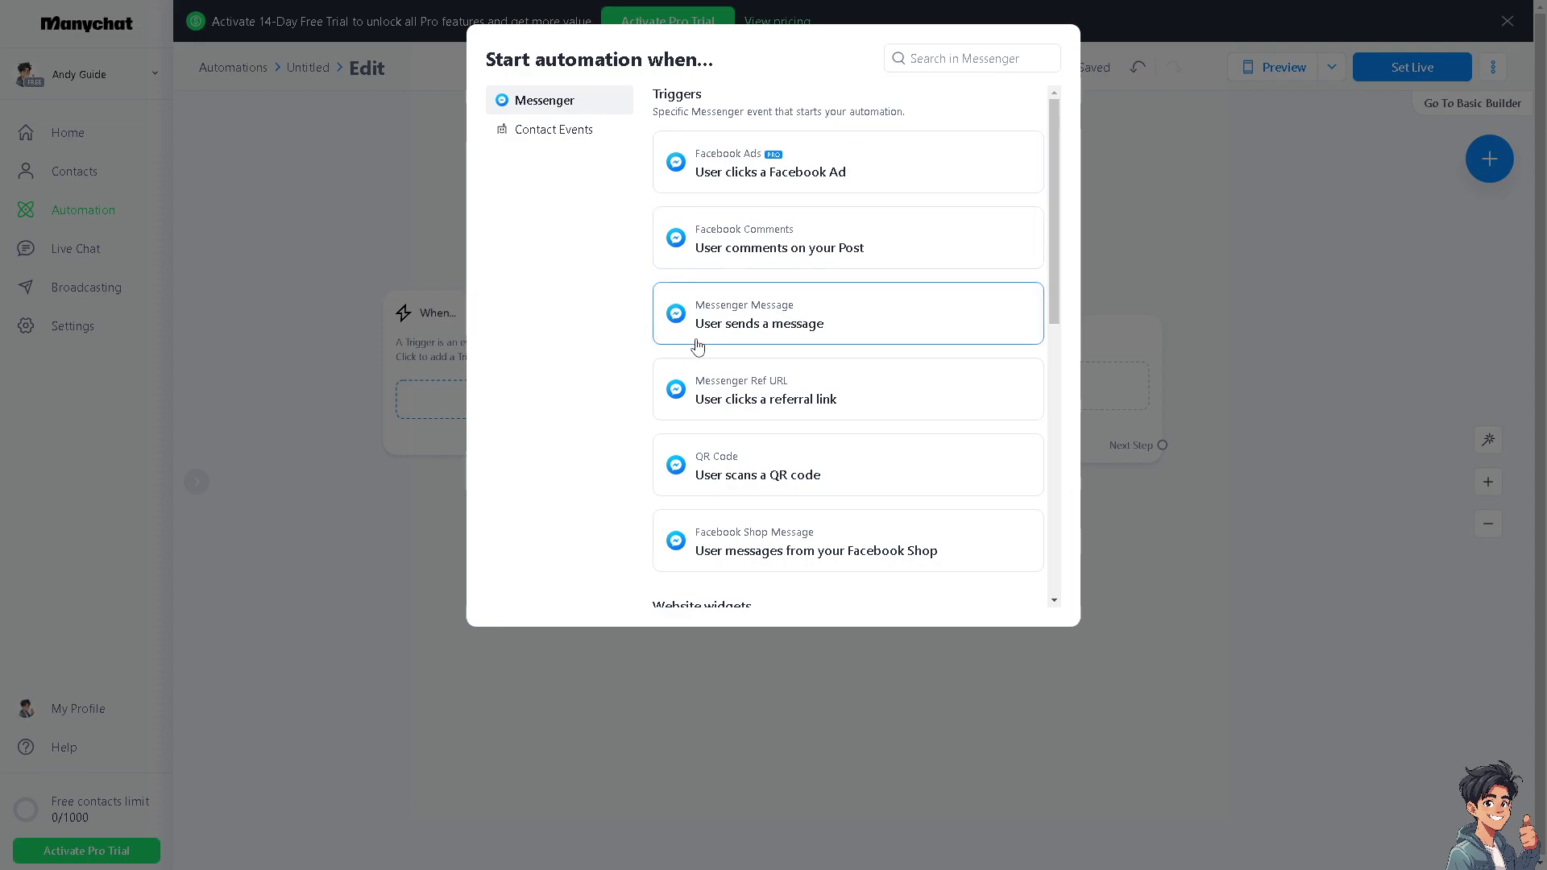
pyautogui.click(745, 324)
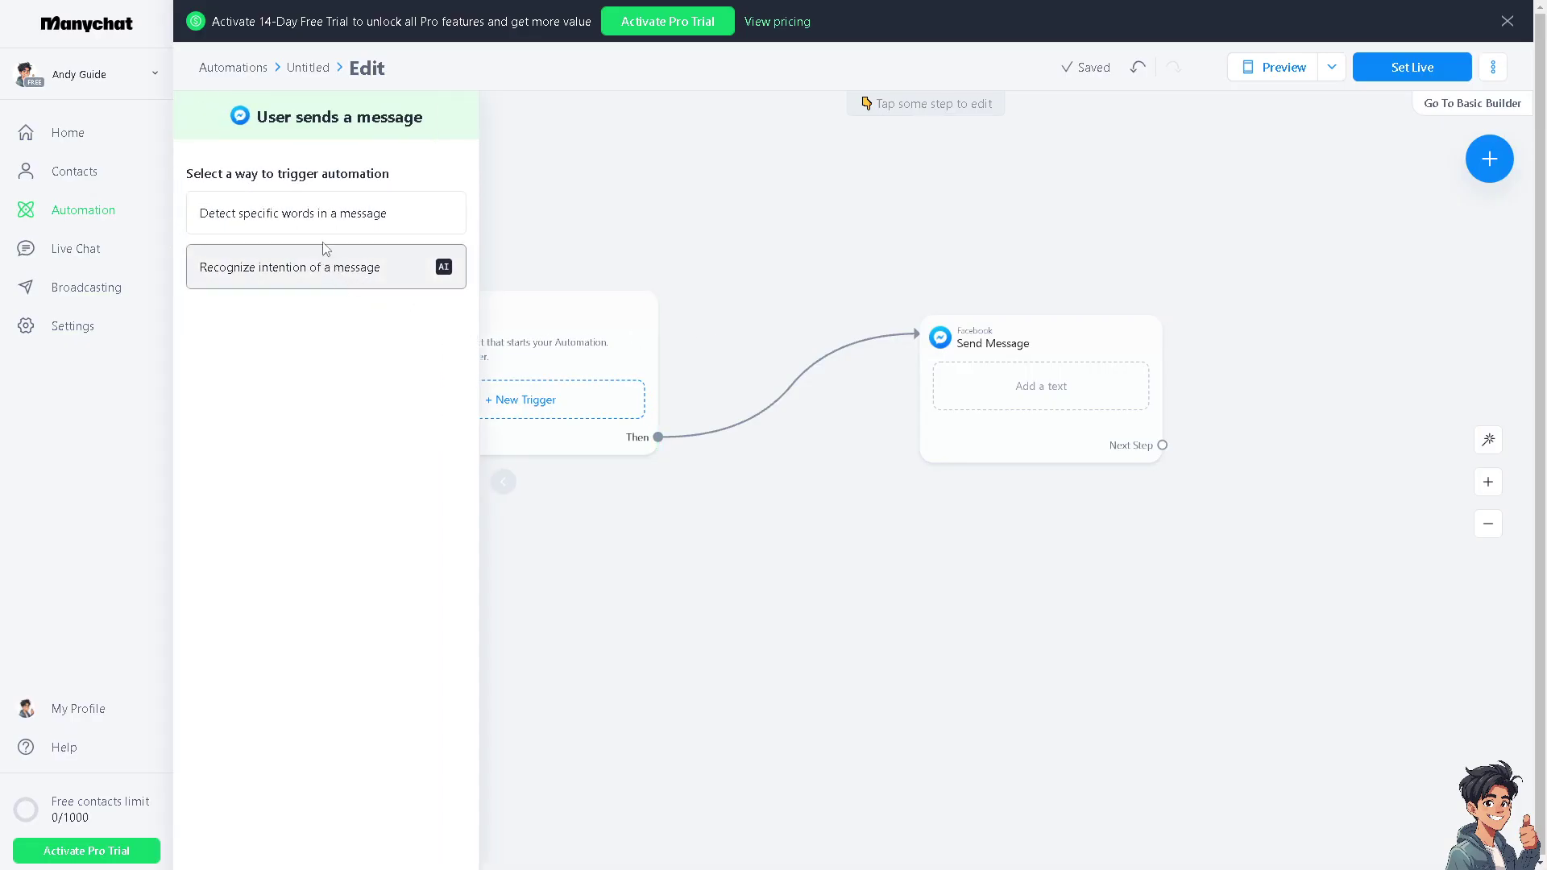
pyautogui.click(301, 268)
pyautogui.click(286, 222)
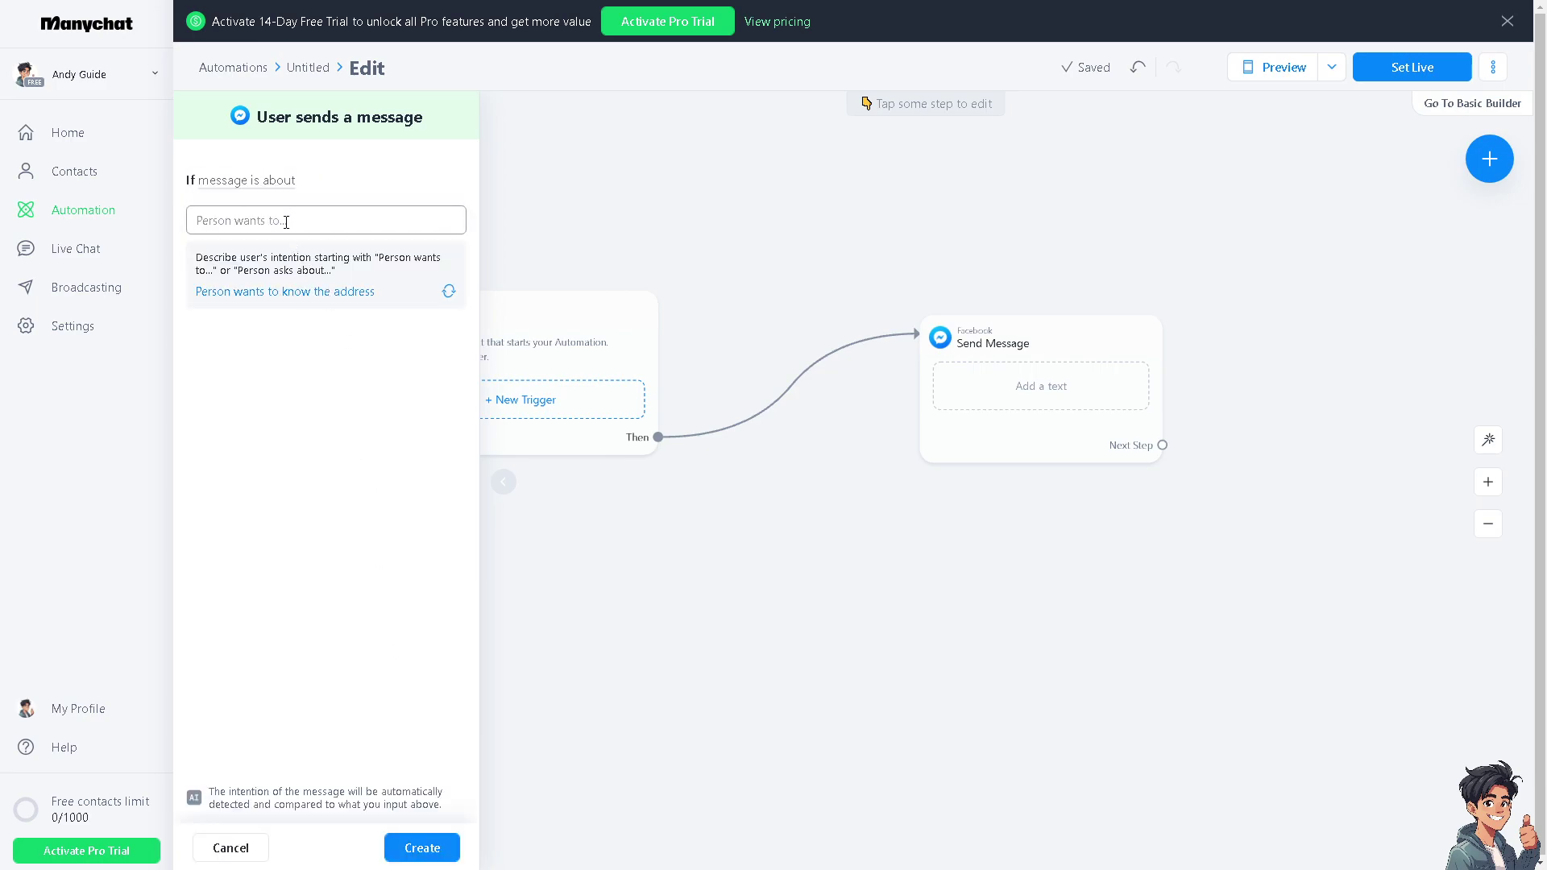
pyautogui.click(418, 846)
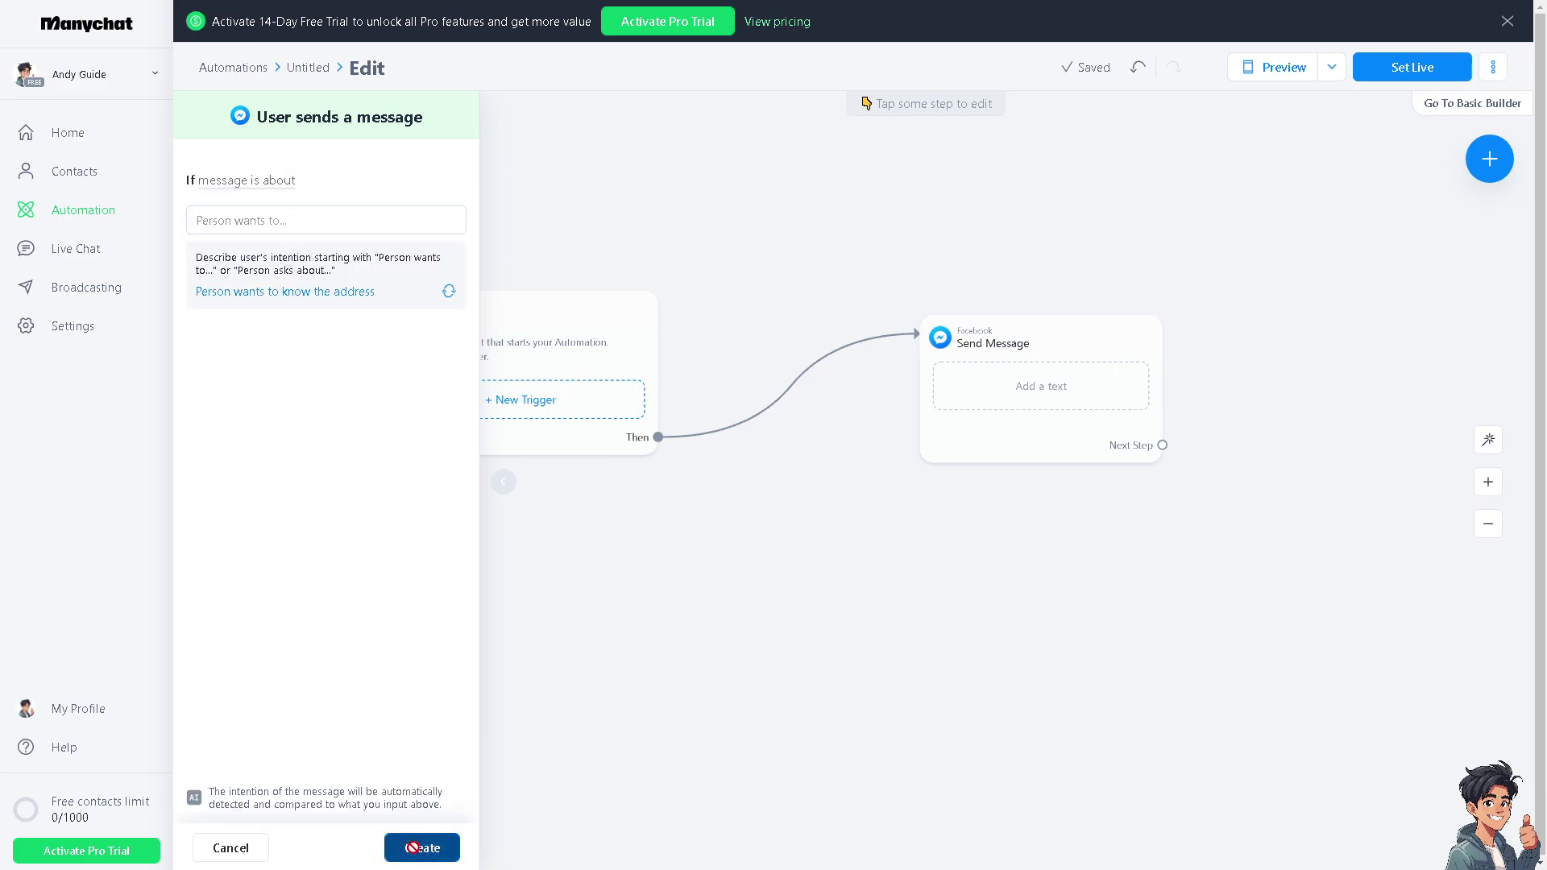
pyautogui.click(316, 224)
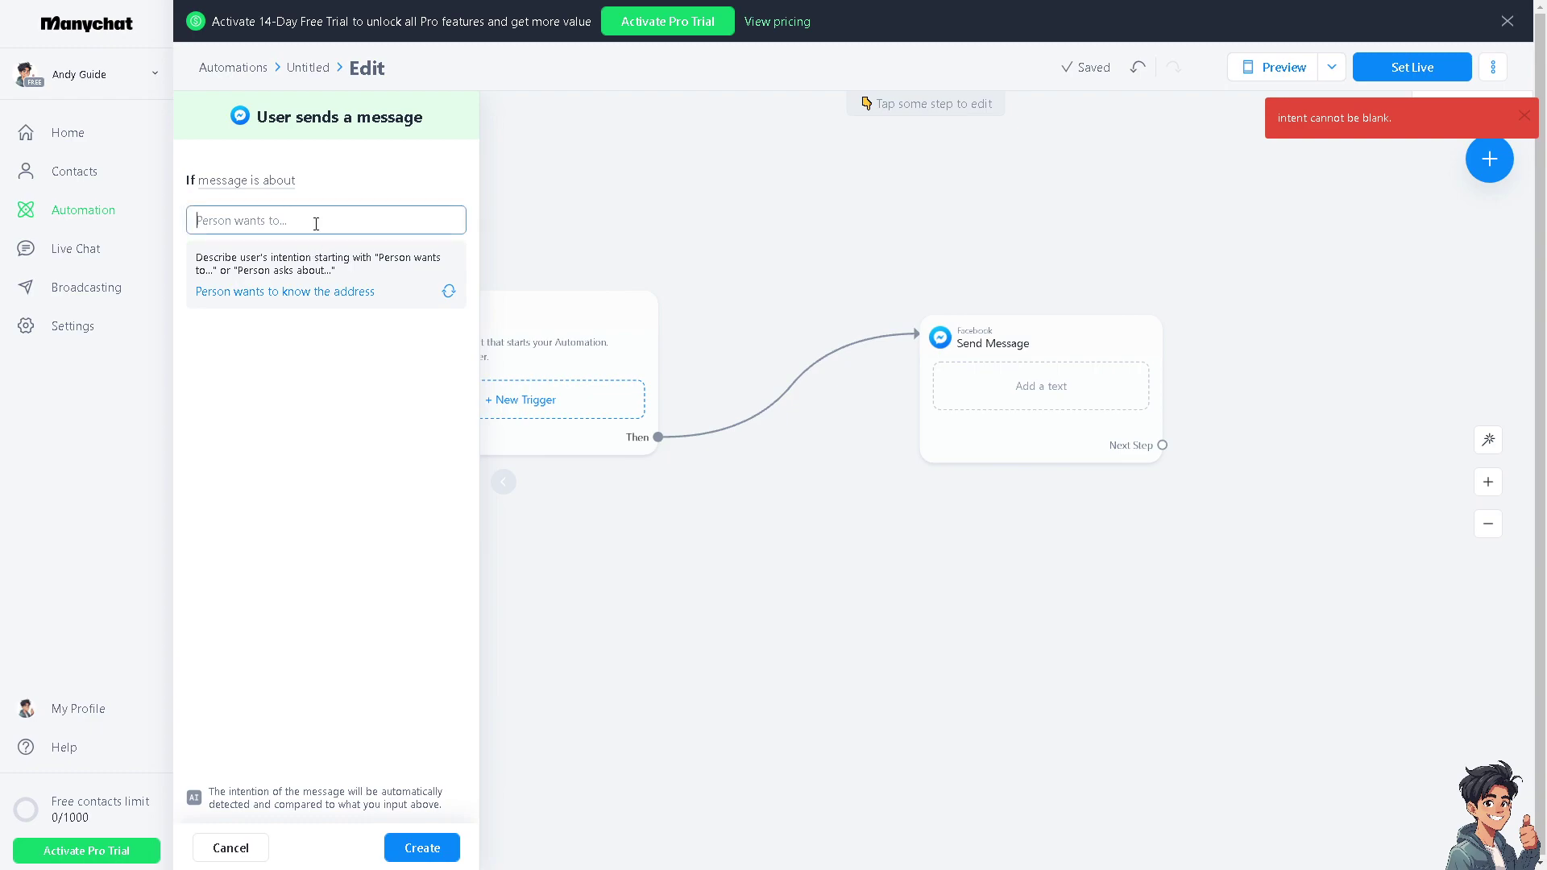
pyautogui.click(983, 255)
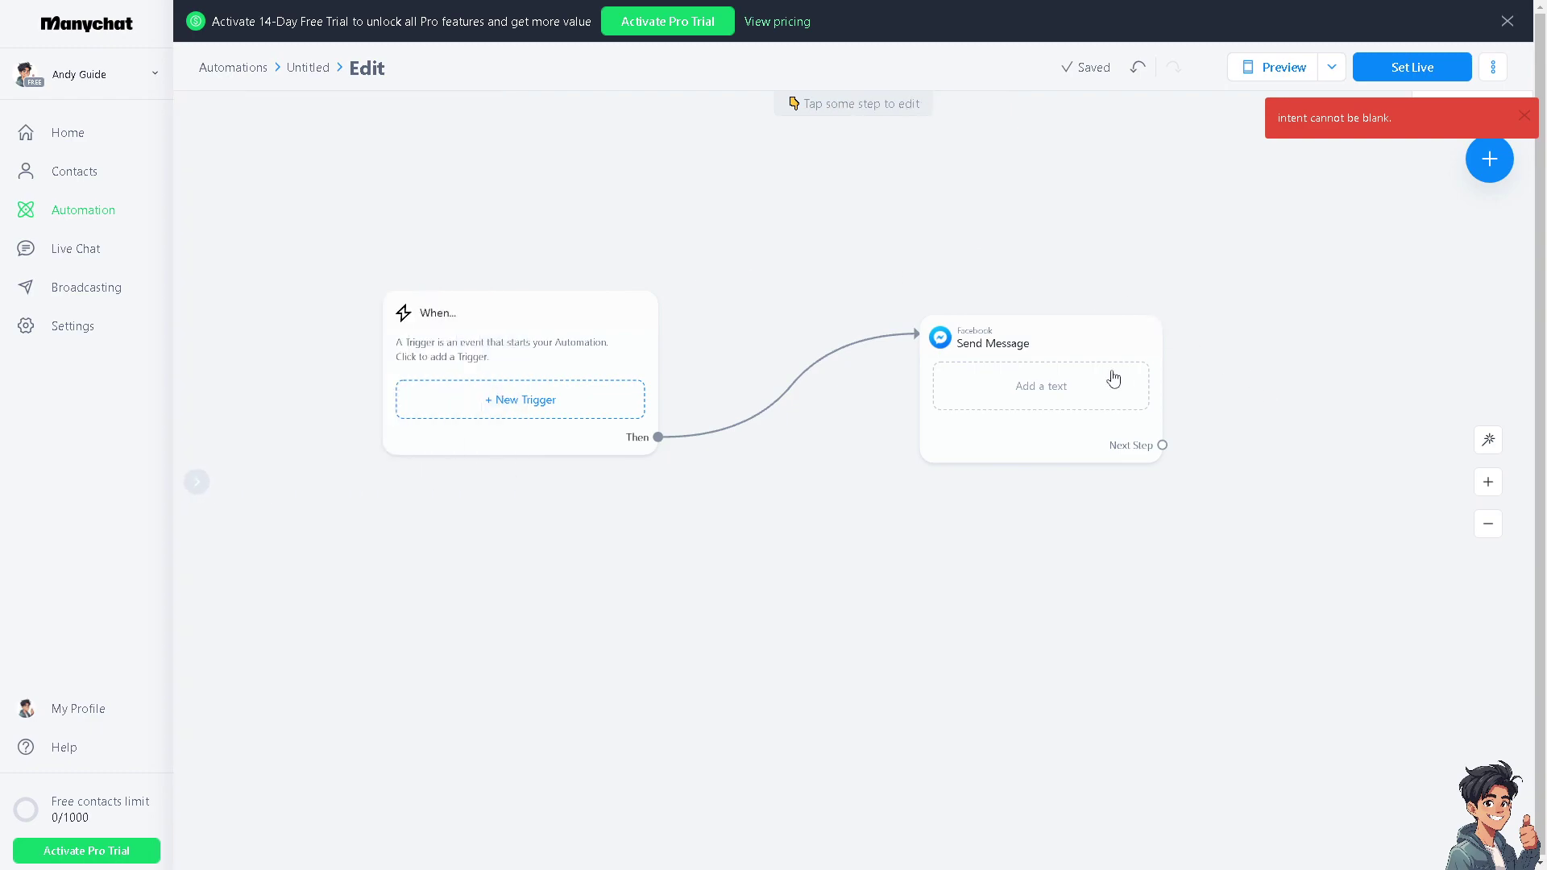